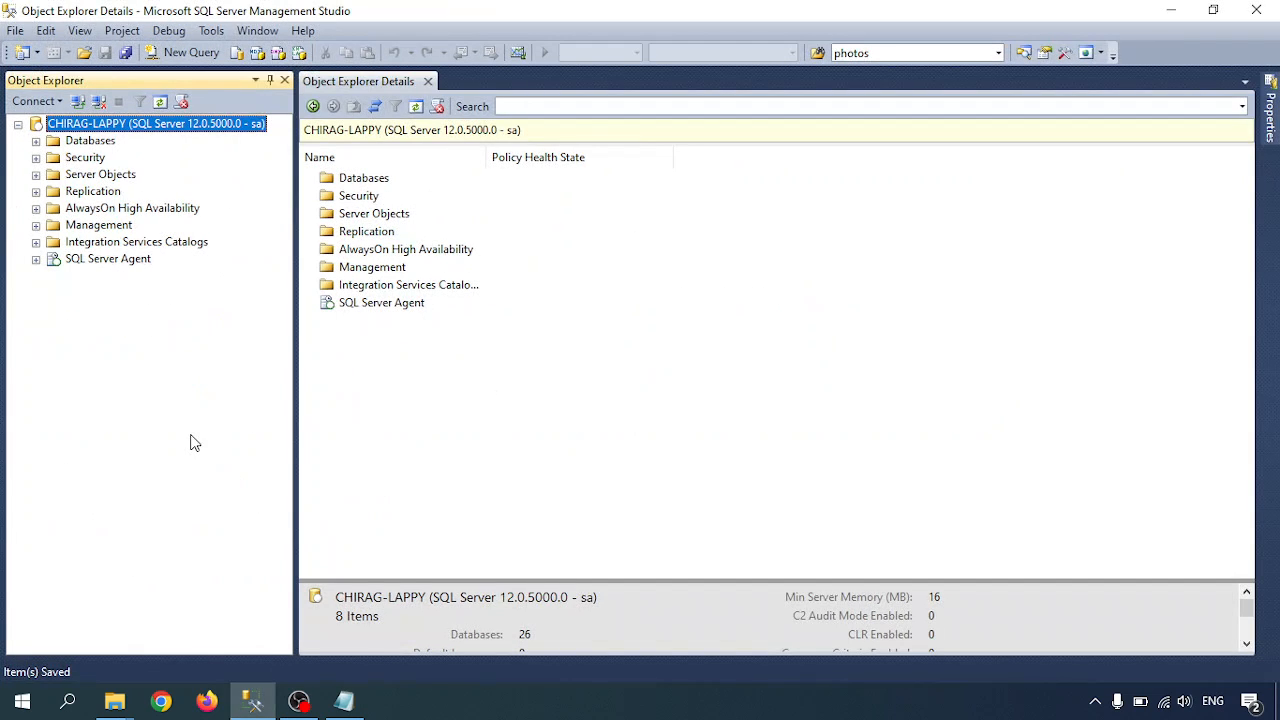
Browse the Management maintenance plans and the SQL Server Agent jobs to locate Backp_AllDBs and its Subplan_1 job.
left_click(36, 226)
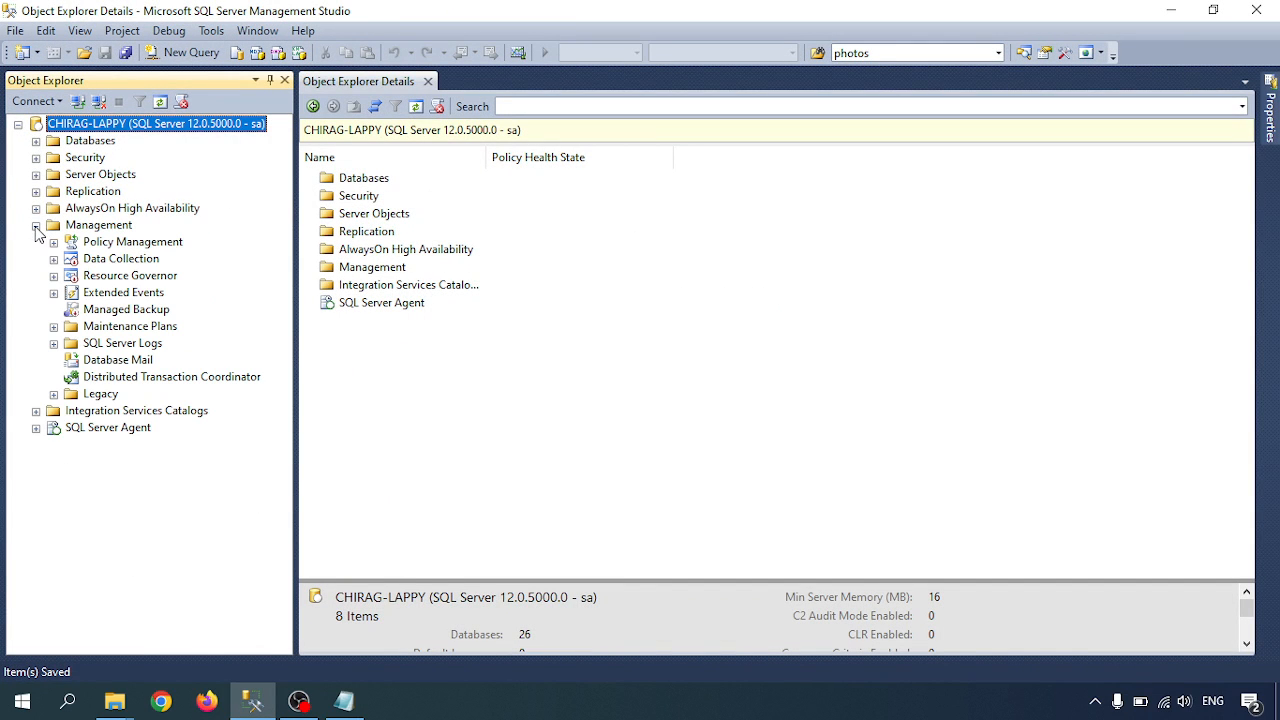
left_click(53, 327)
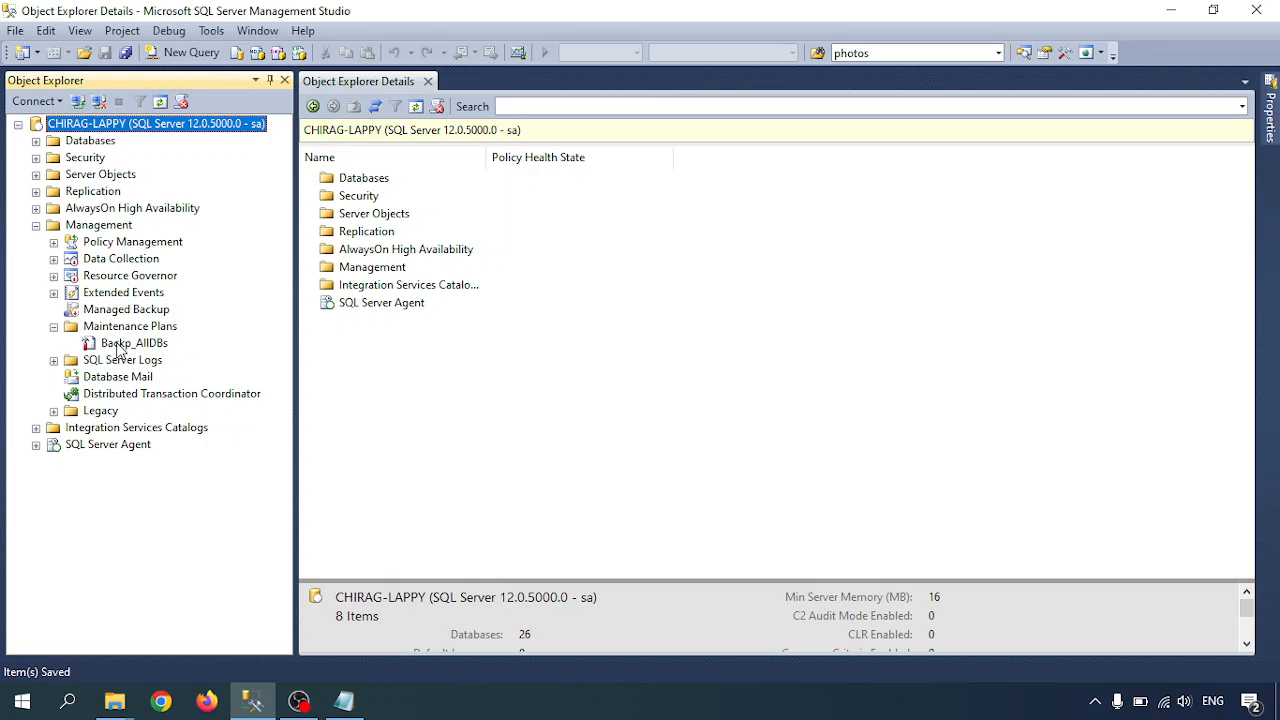
left_click(122, 346)
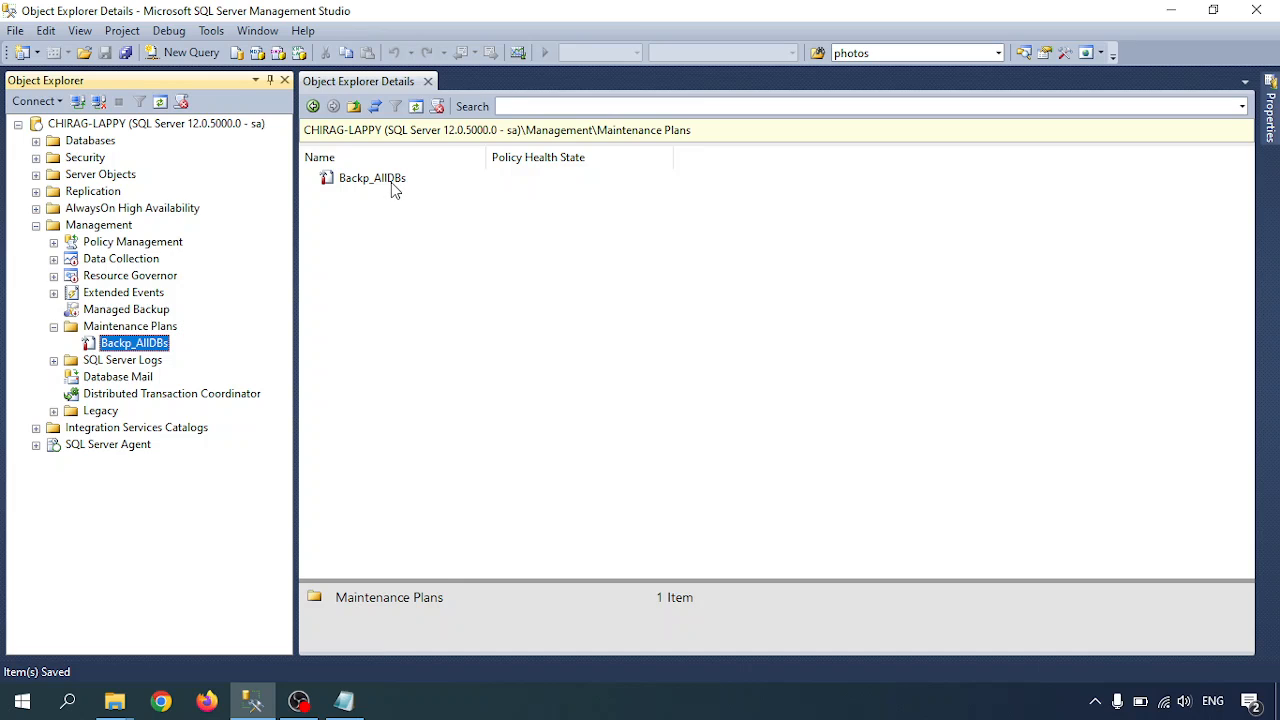
left_click(36, 444)
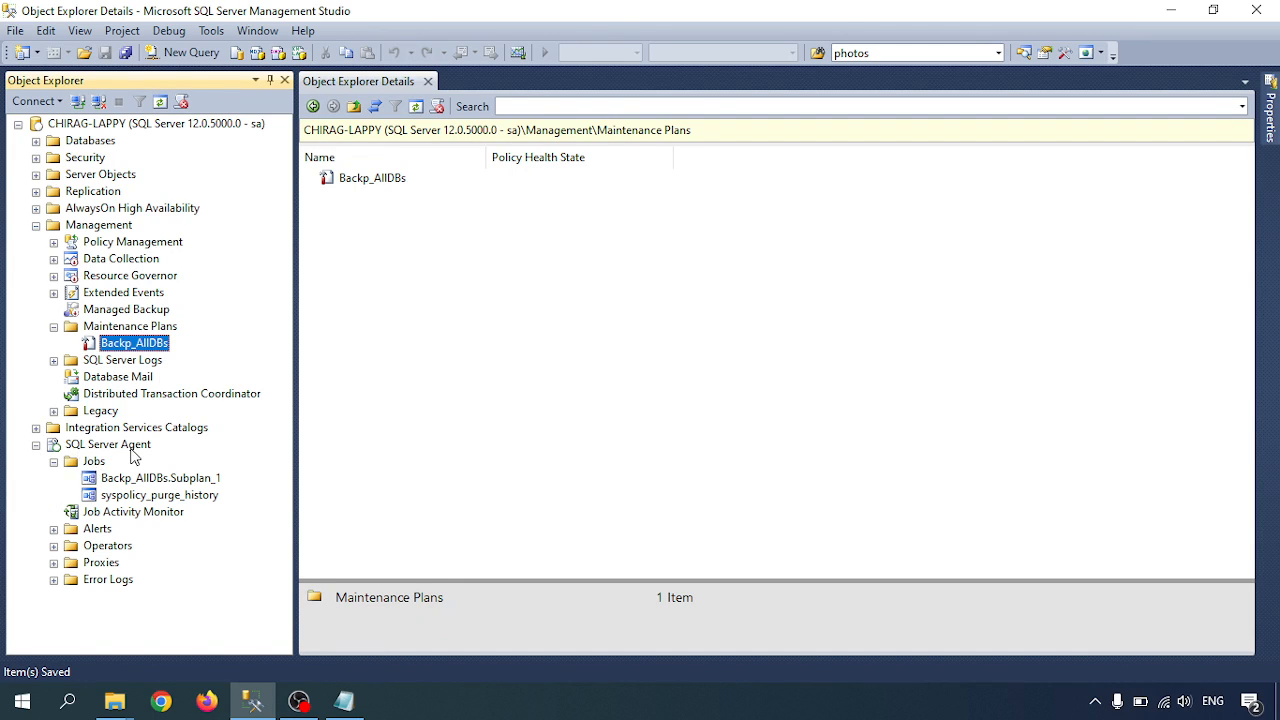
left_click(123, 480)
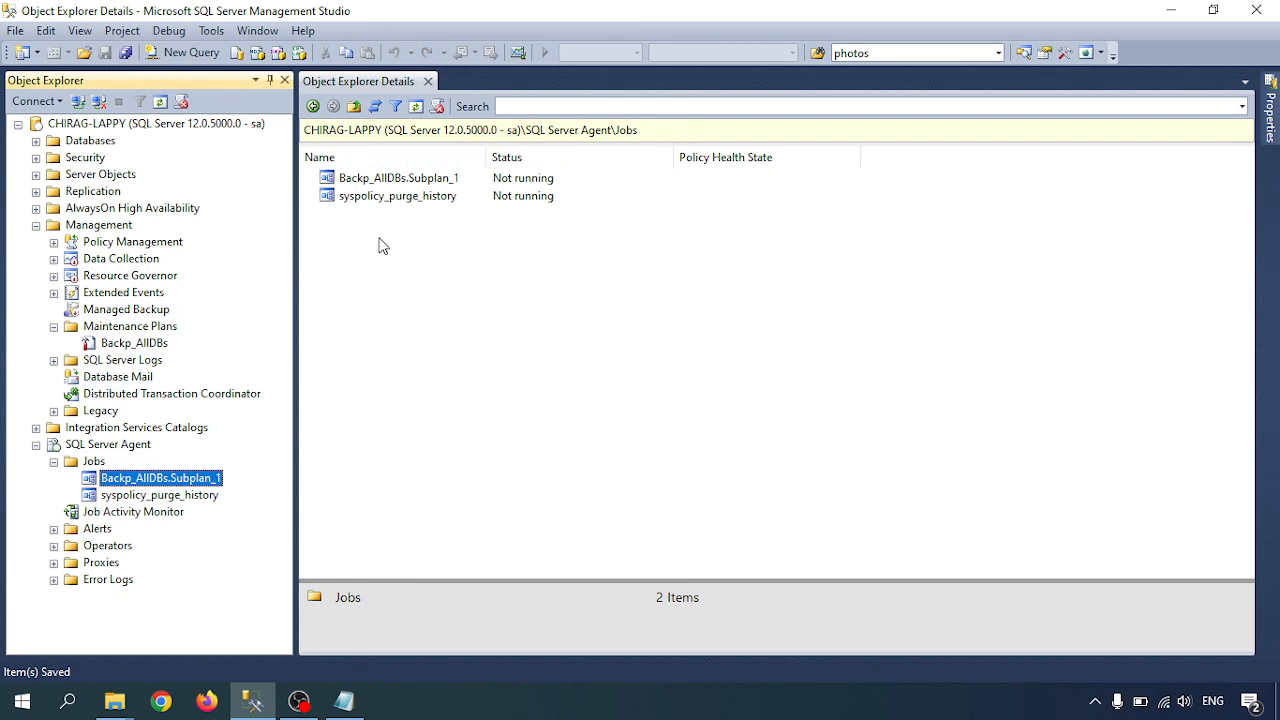
Open the Backp_AllDBs maintenance plan in the designer and select its Subplan_1 row.
left_click(113, 345)
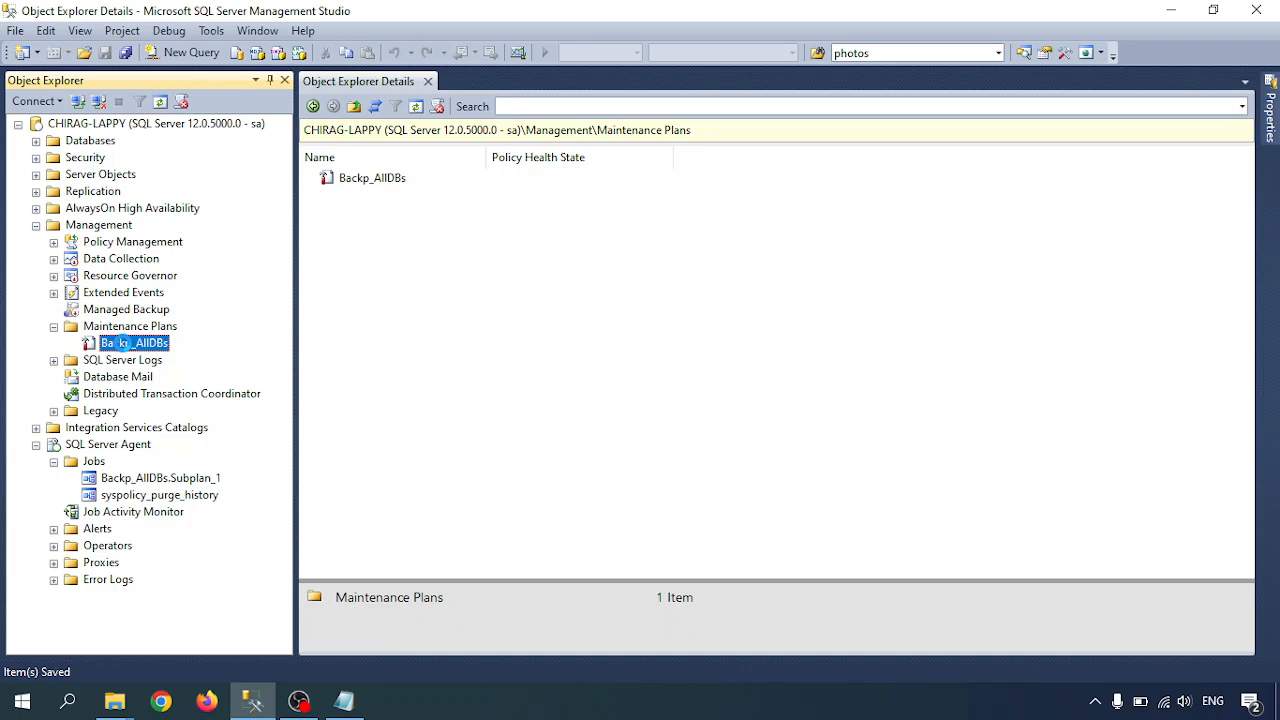
double_click(122, 343)
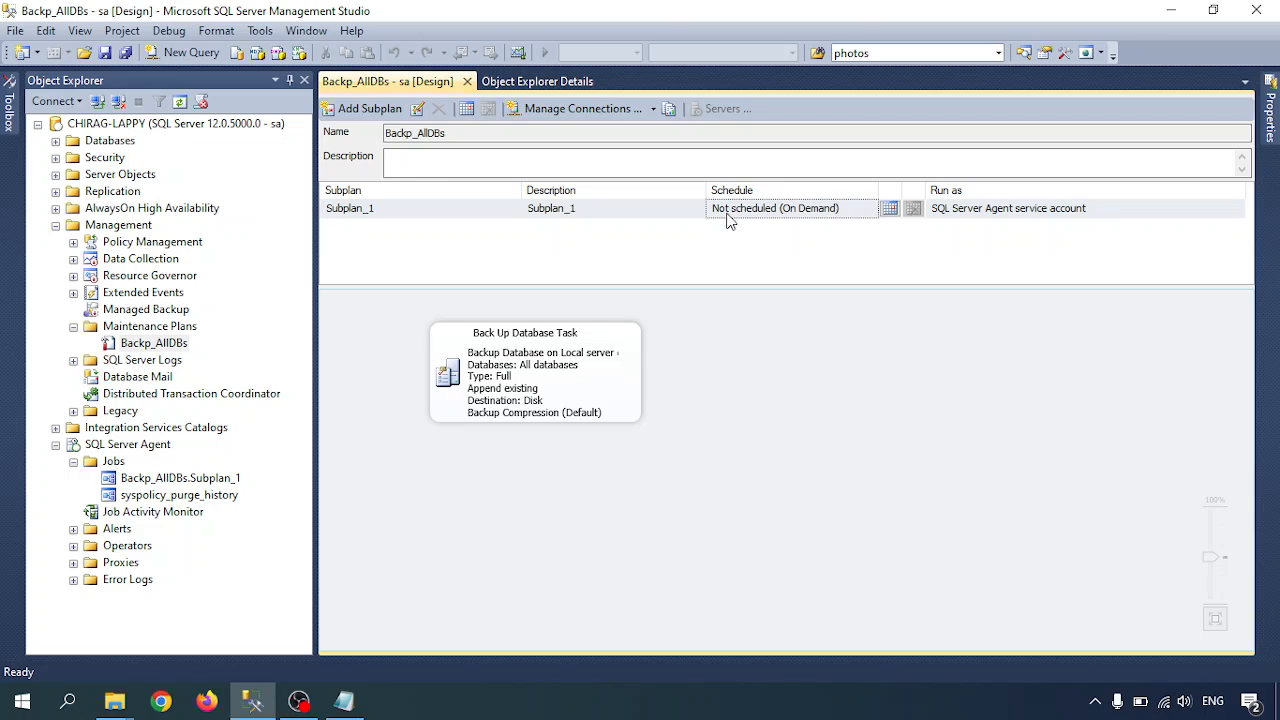
left_click(820, 216)
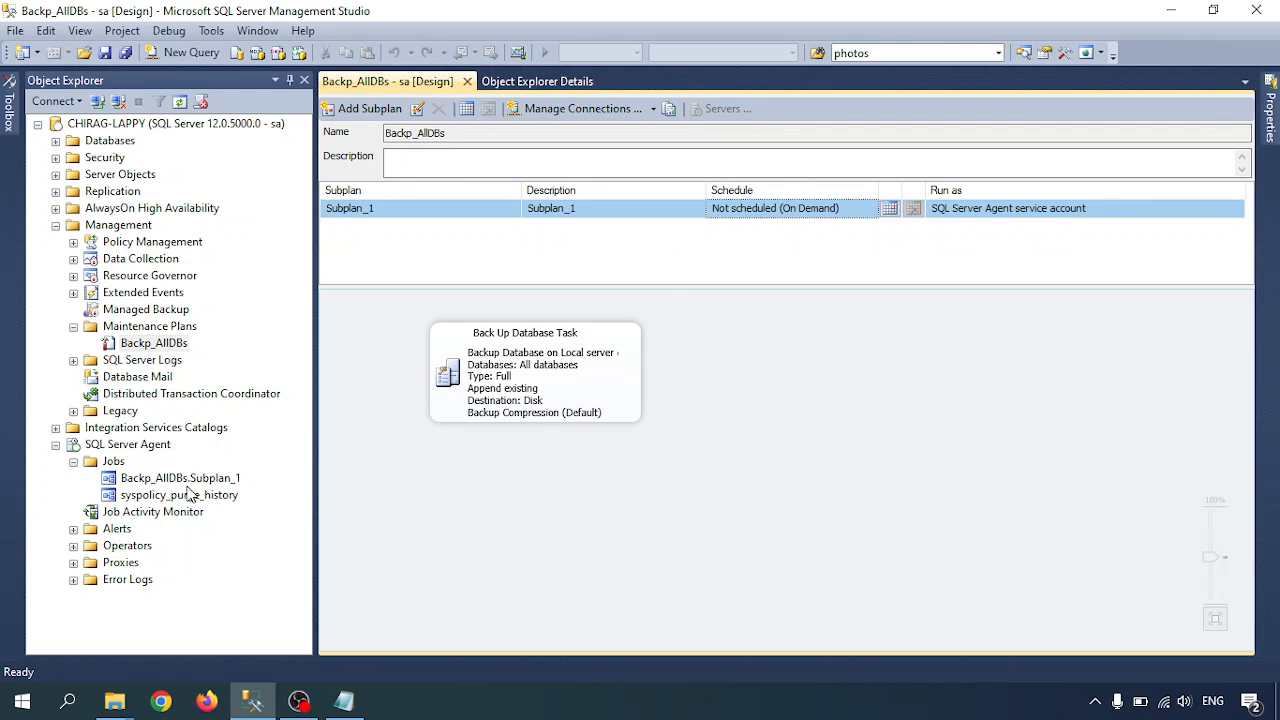
left_click(143, 480)
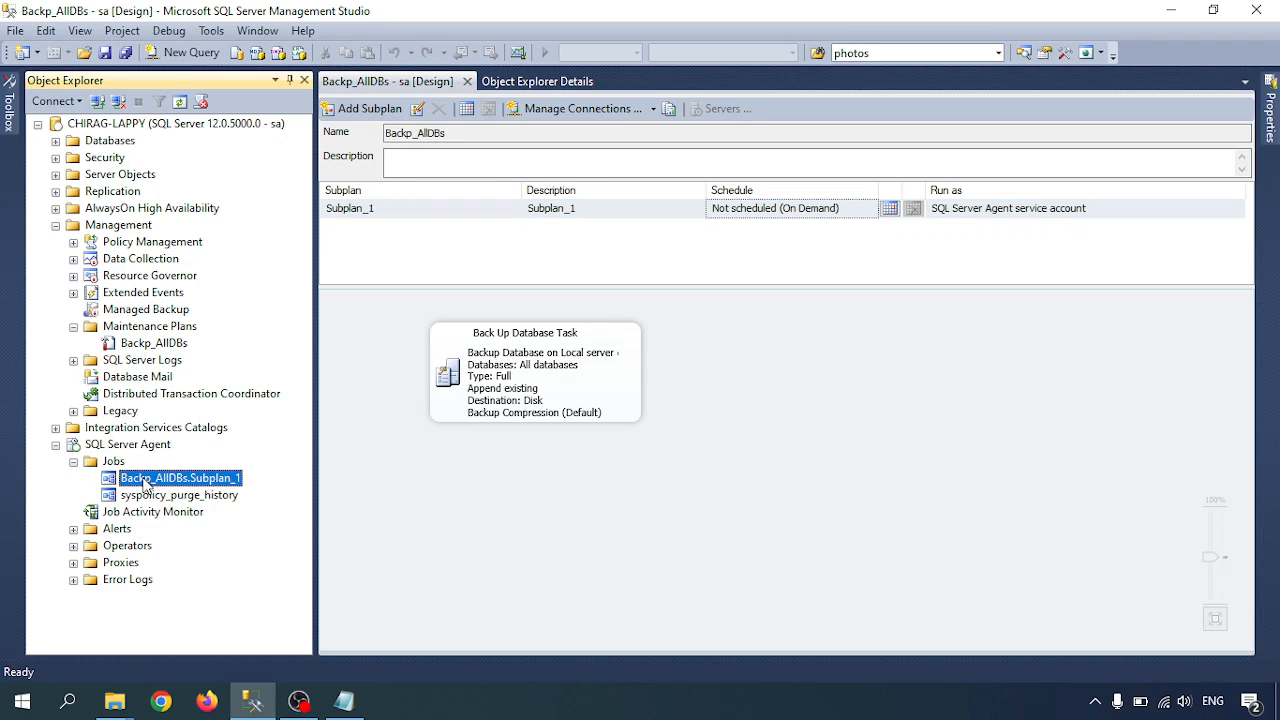
double_click(140, 480)
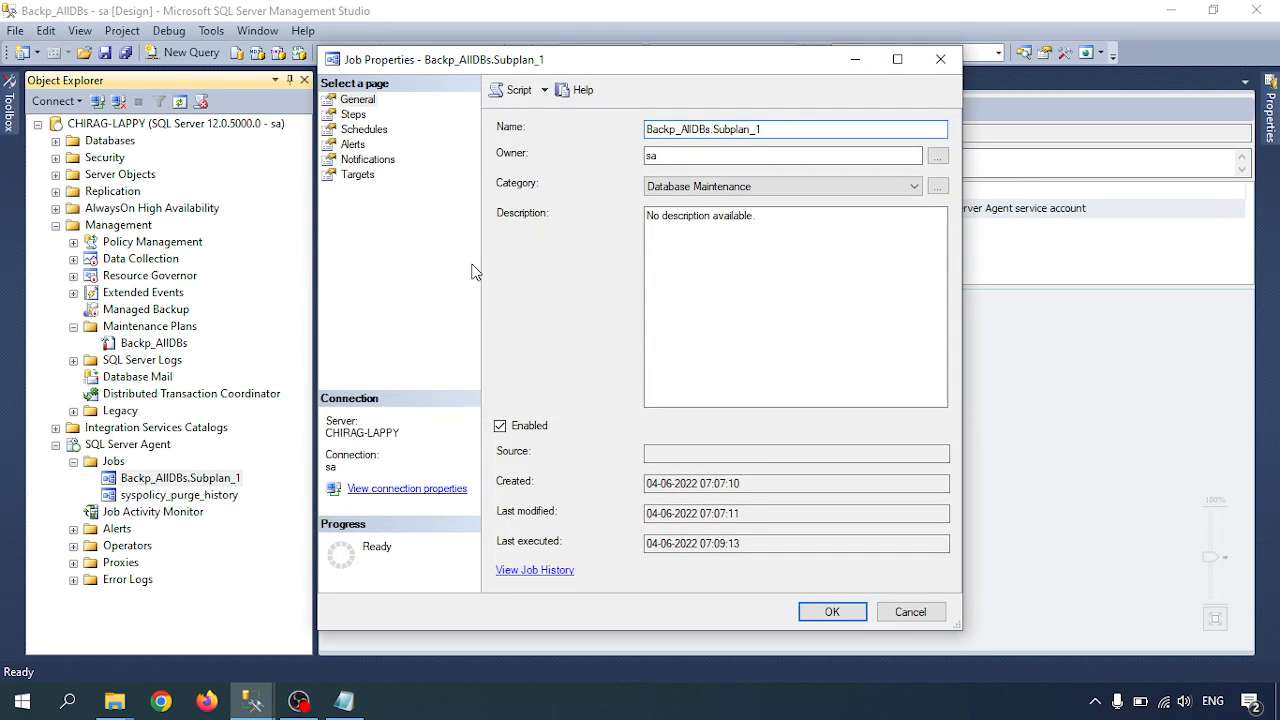
left_click(363, 131)
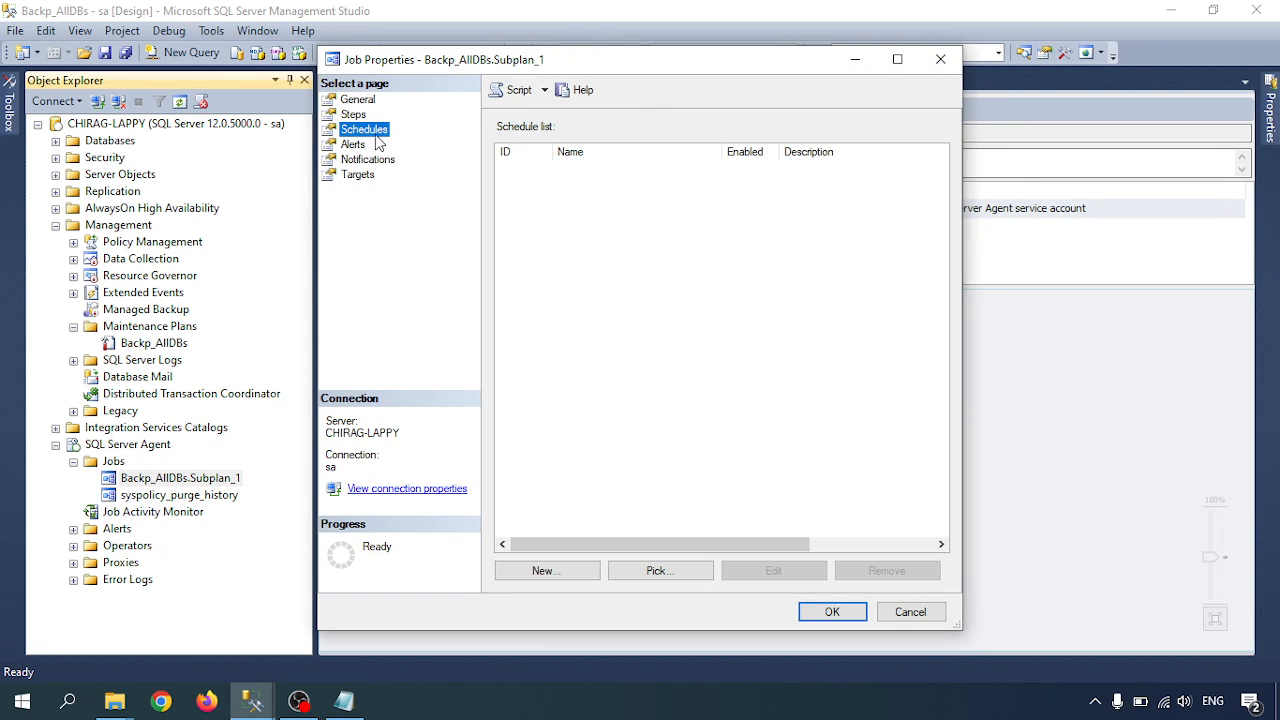
left_click(541, 571)
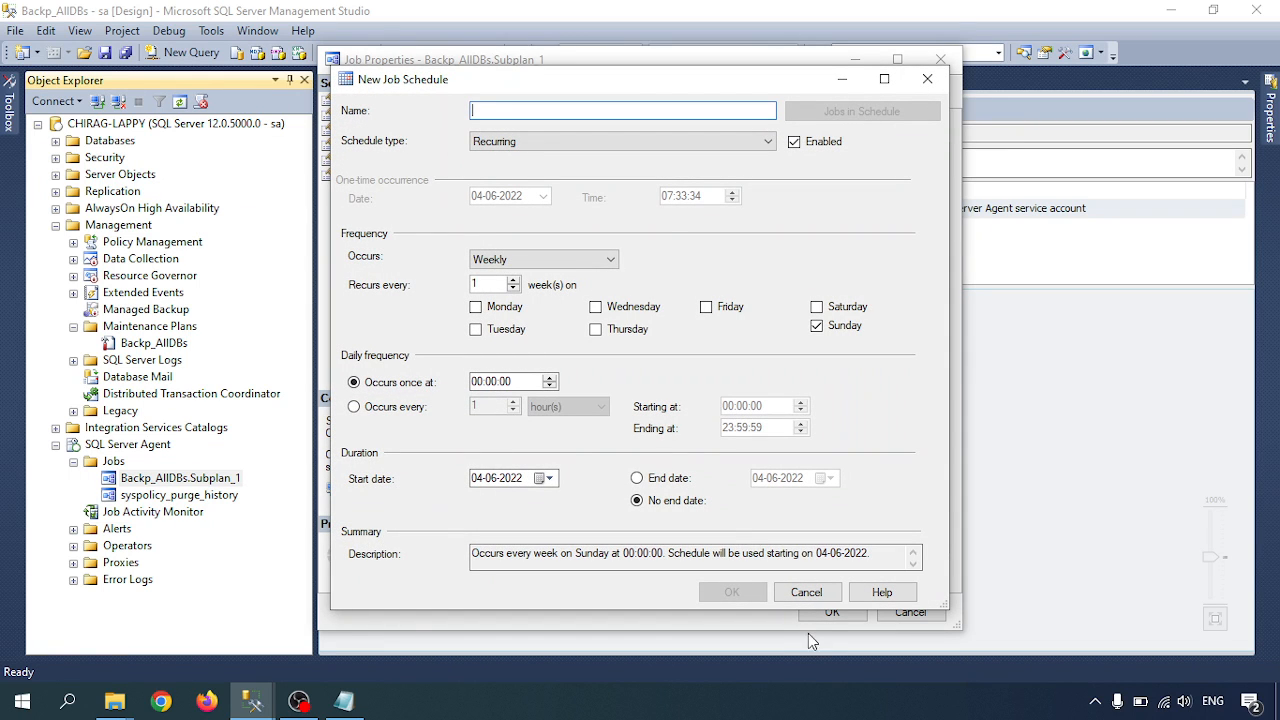
left_click(819, 593)
left_click(910, 612)
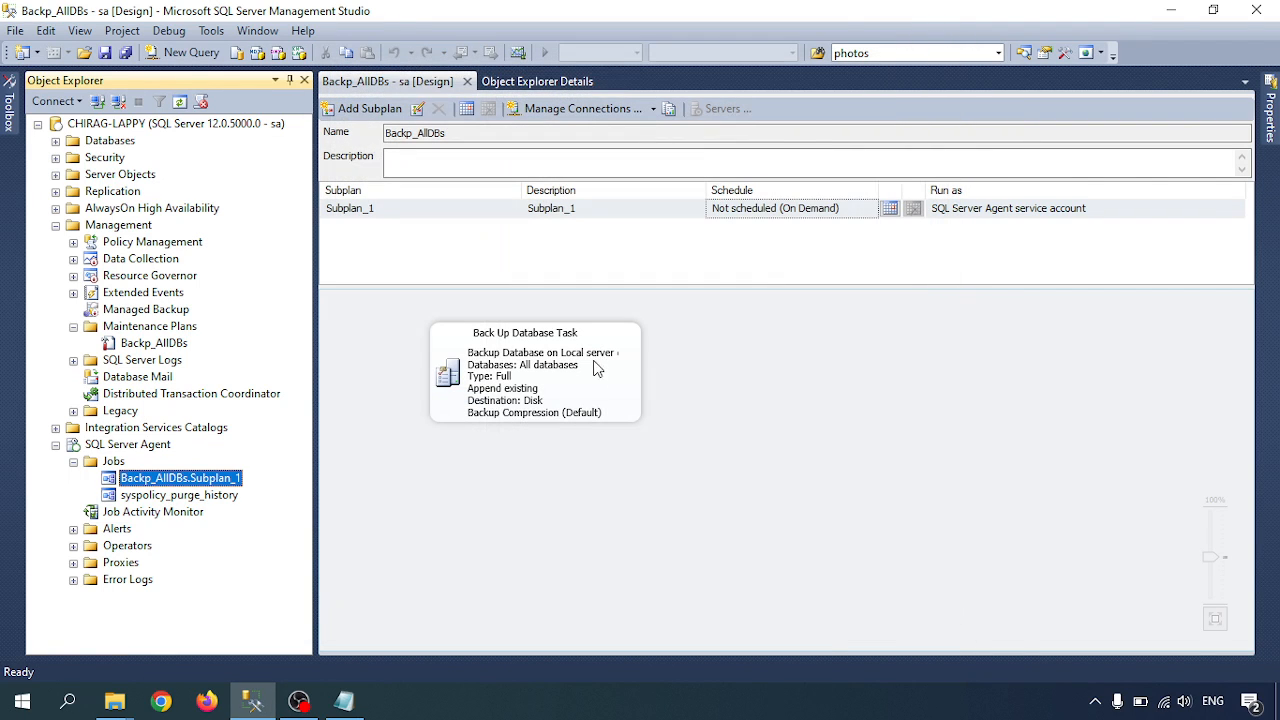
Start a new job schedule from the properties of Subplan_1 in the Backp_AllDBs plan, with Recurring as the schedule type.
double_click(147, 346)
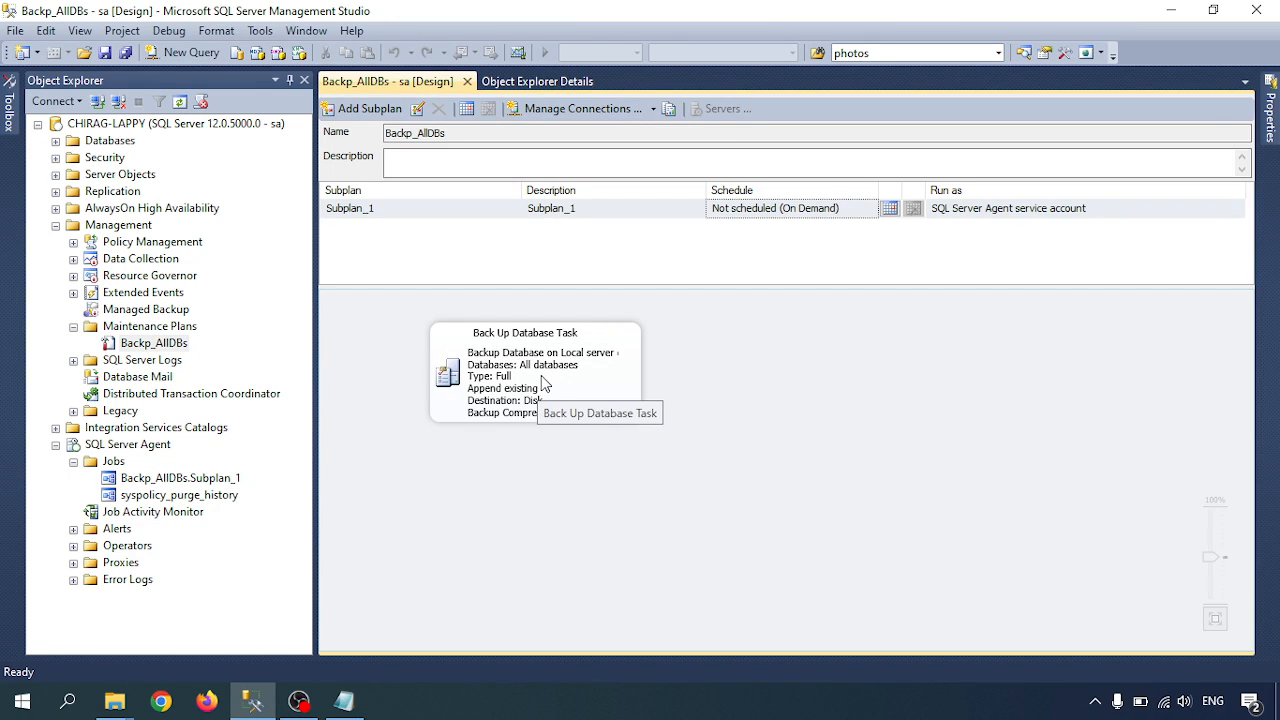
double_click(760, 210)
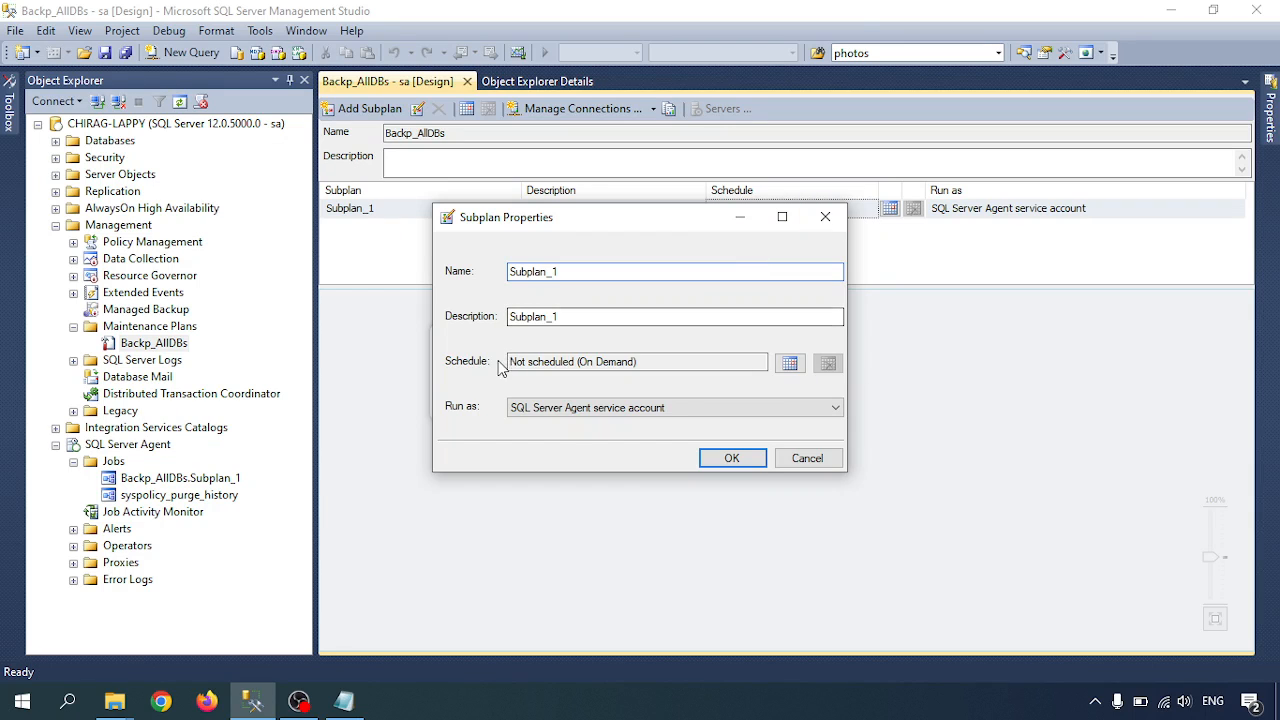
left_click(585, 317)
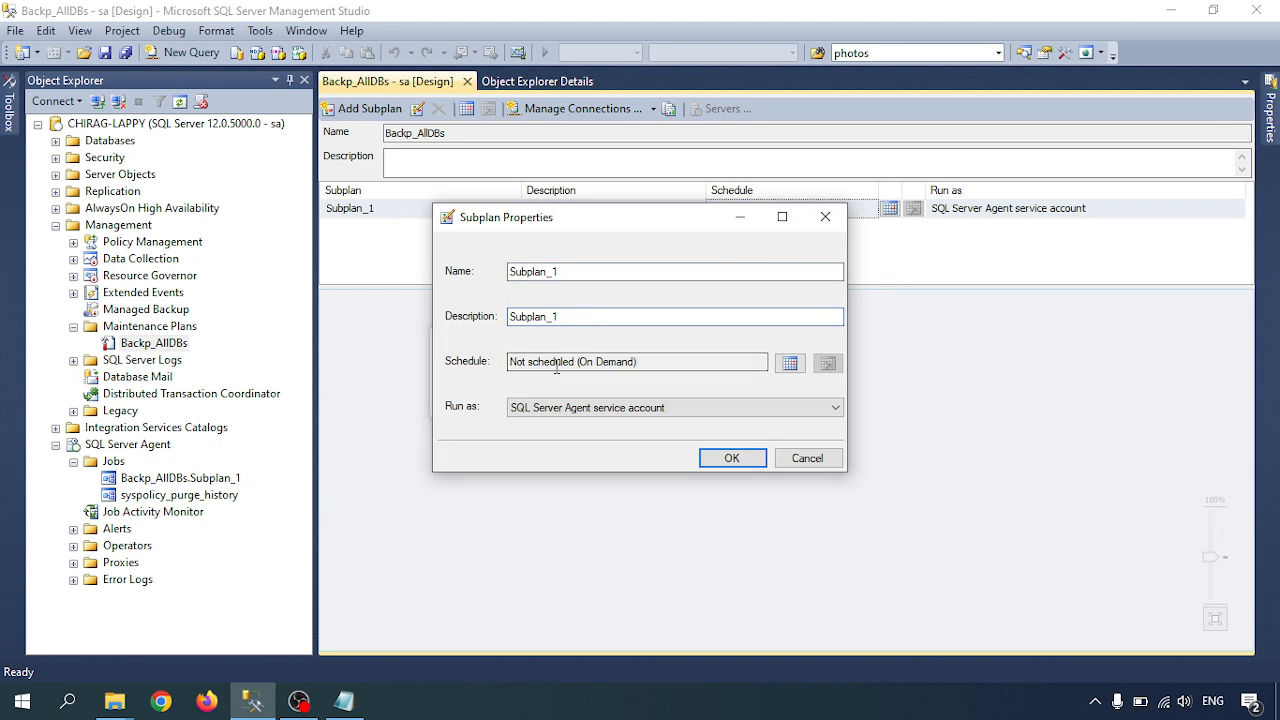
left_click(789, 365)
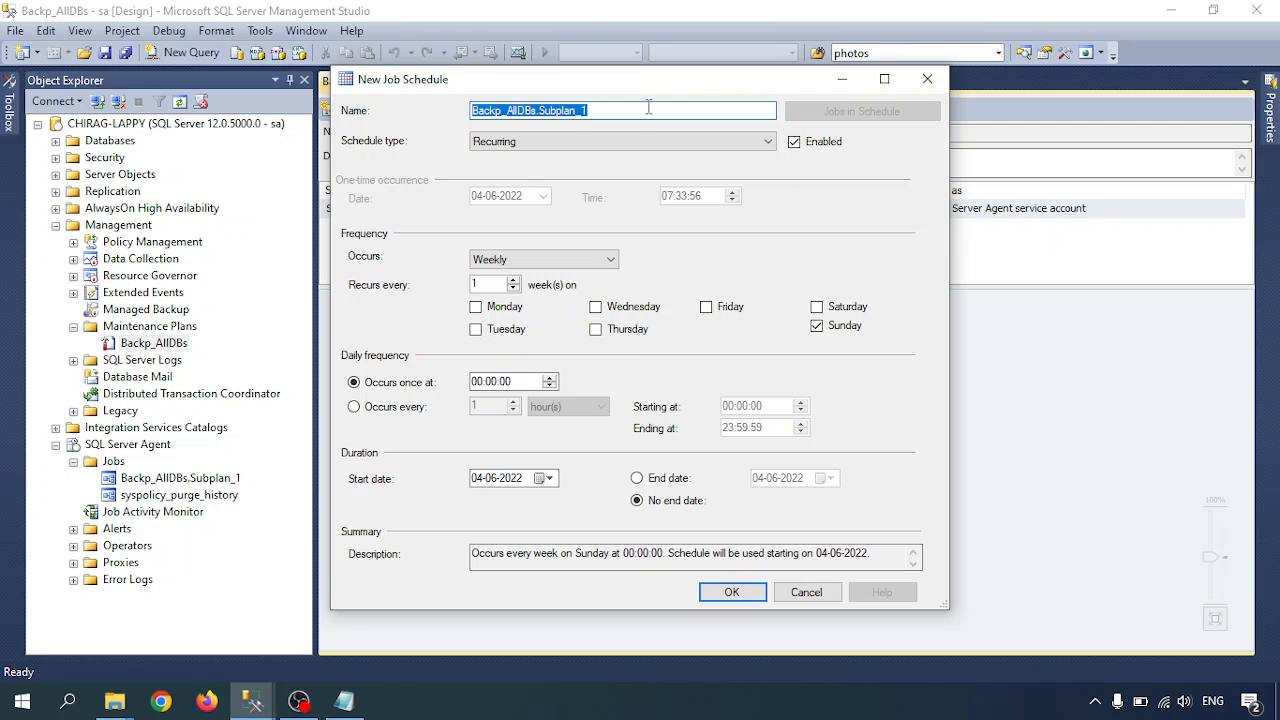
left_click(577, 111)
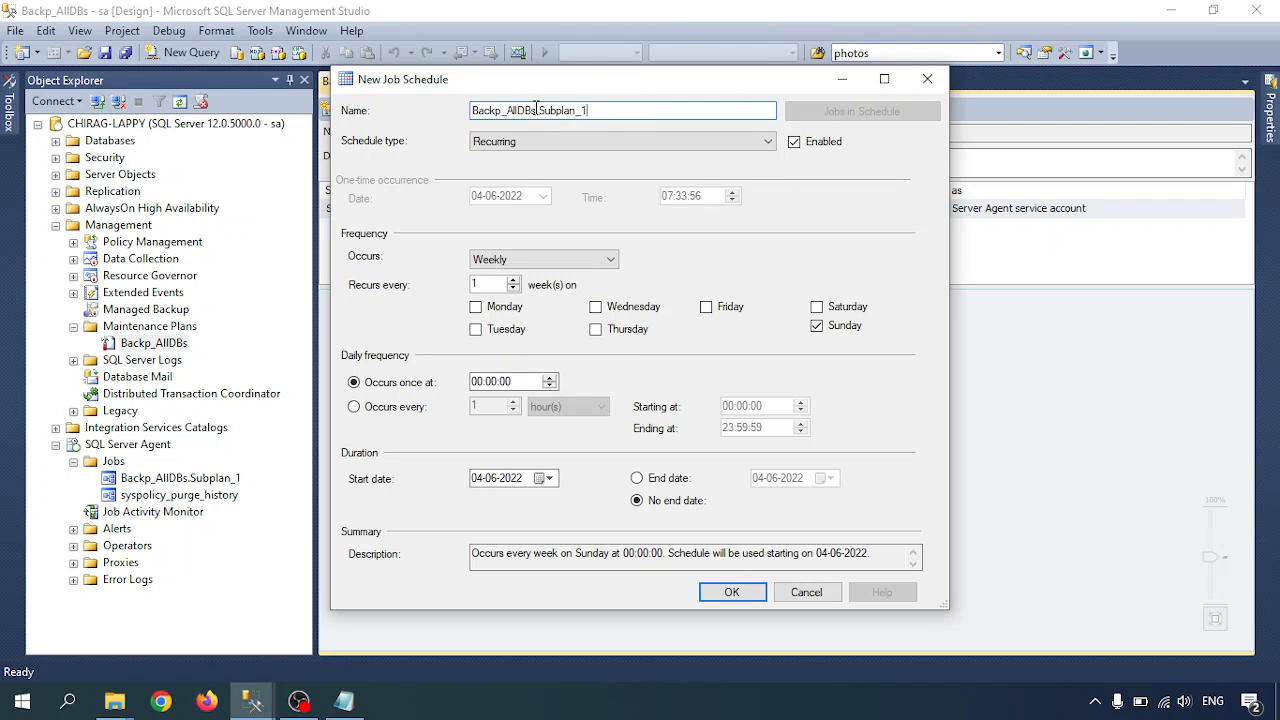
left_click_drag(540, 110, 616, 115)
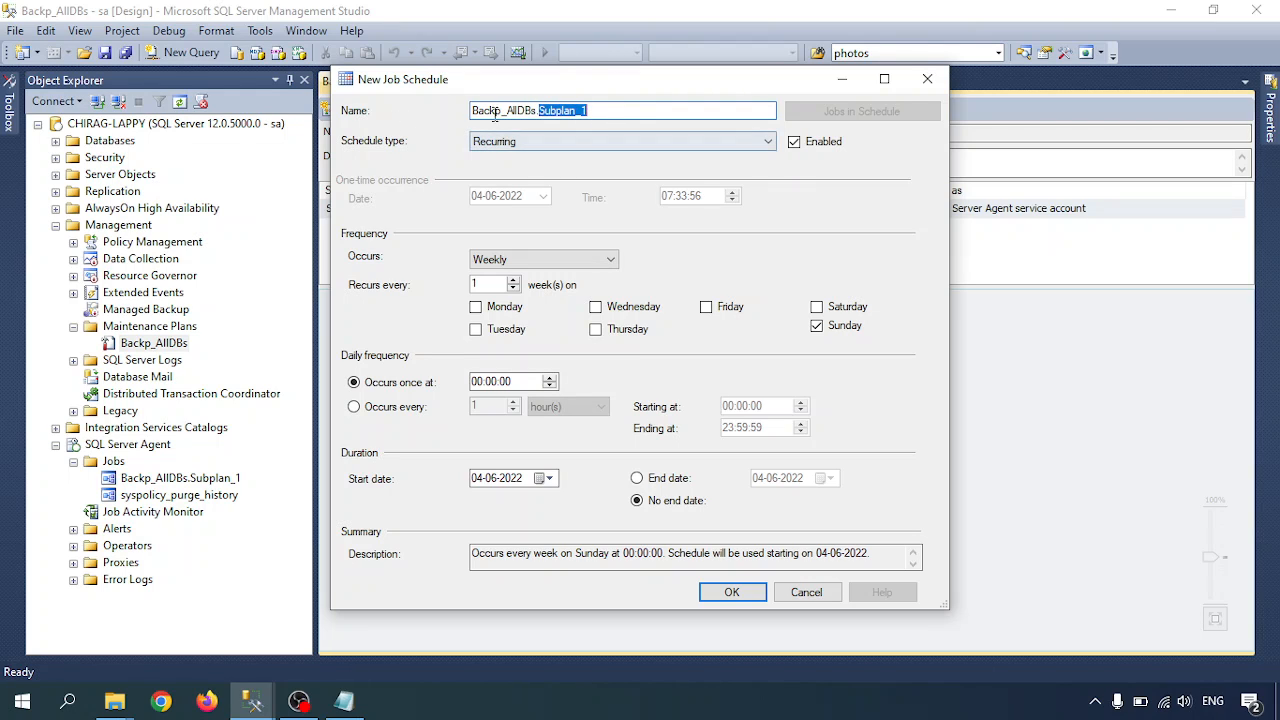
key("shift+Home")
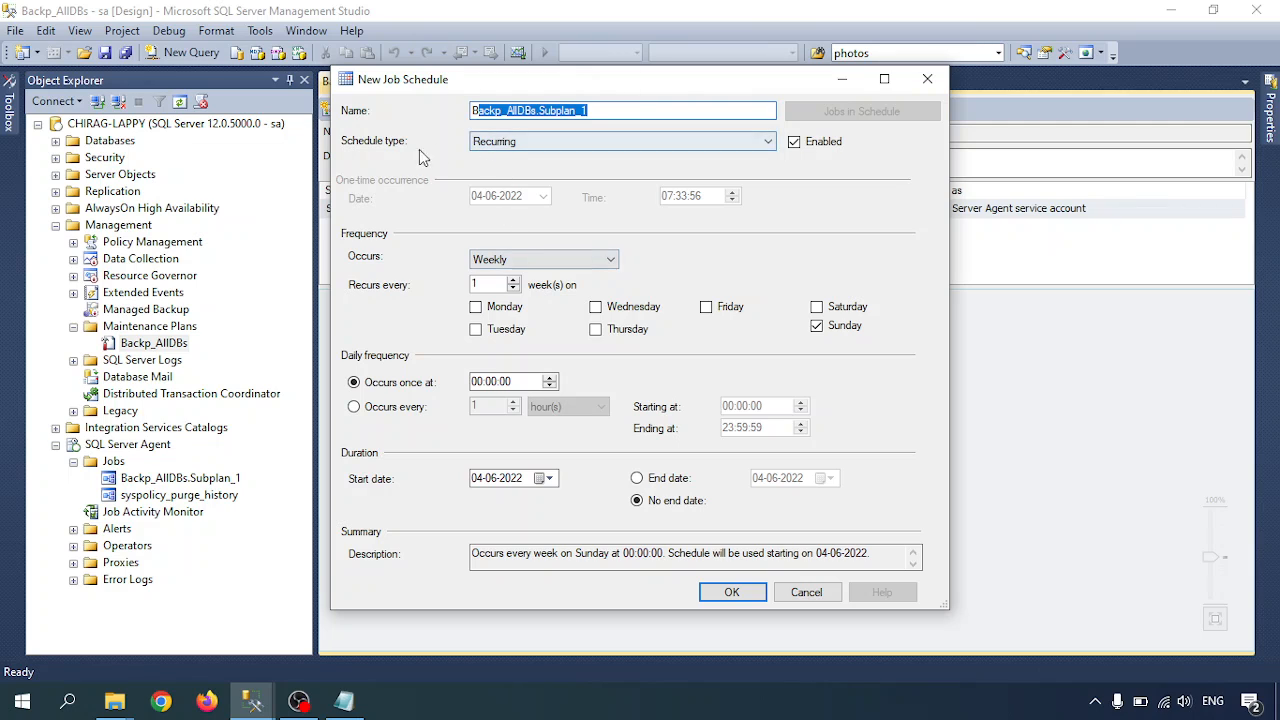
left_click(562, 146)
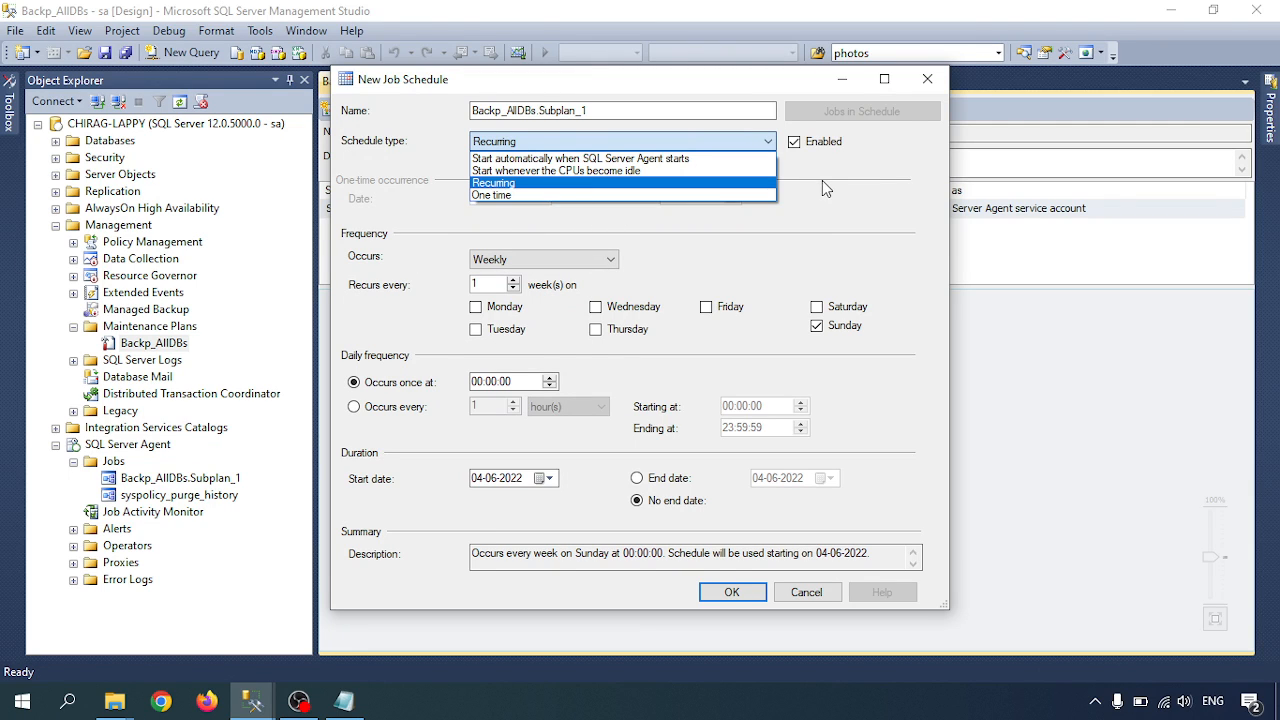
left_click(600, 183)
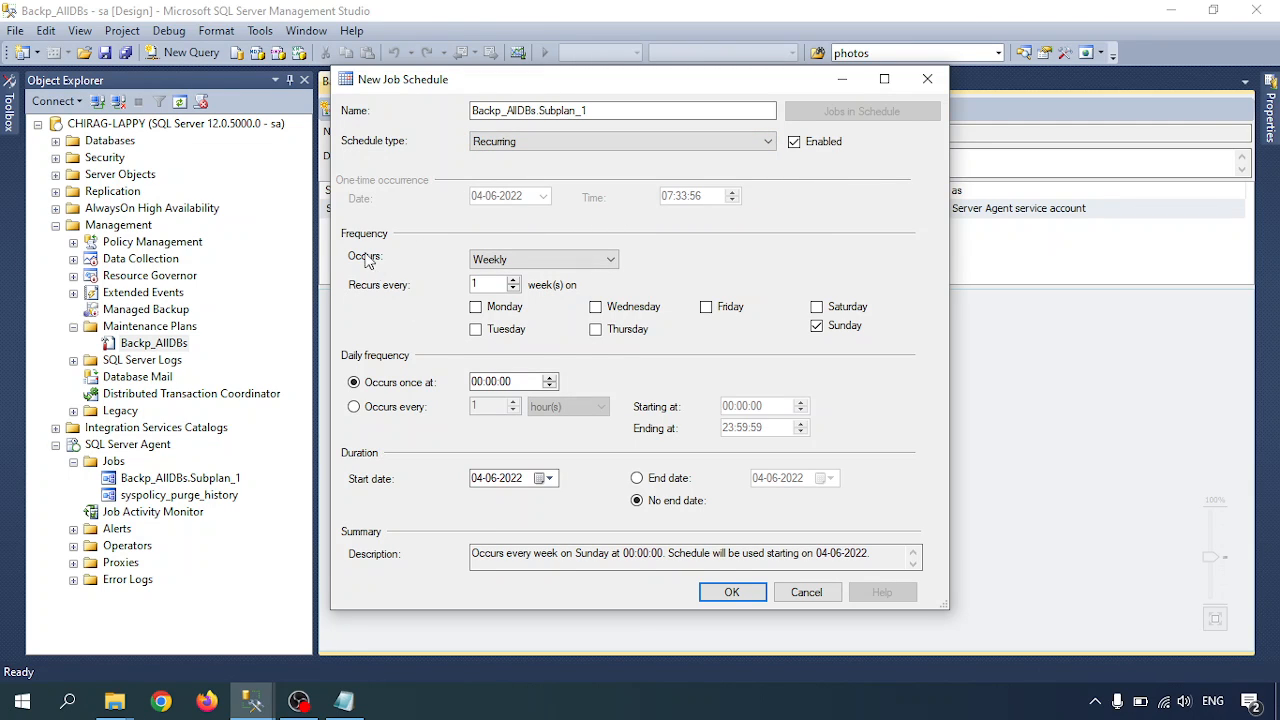
Try the Daily, Weekly and Monthly occurrence options for the schedule's frequency.
left_click(533, 262)
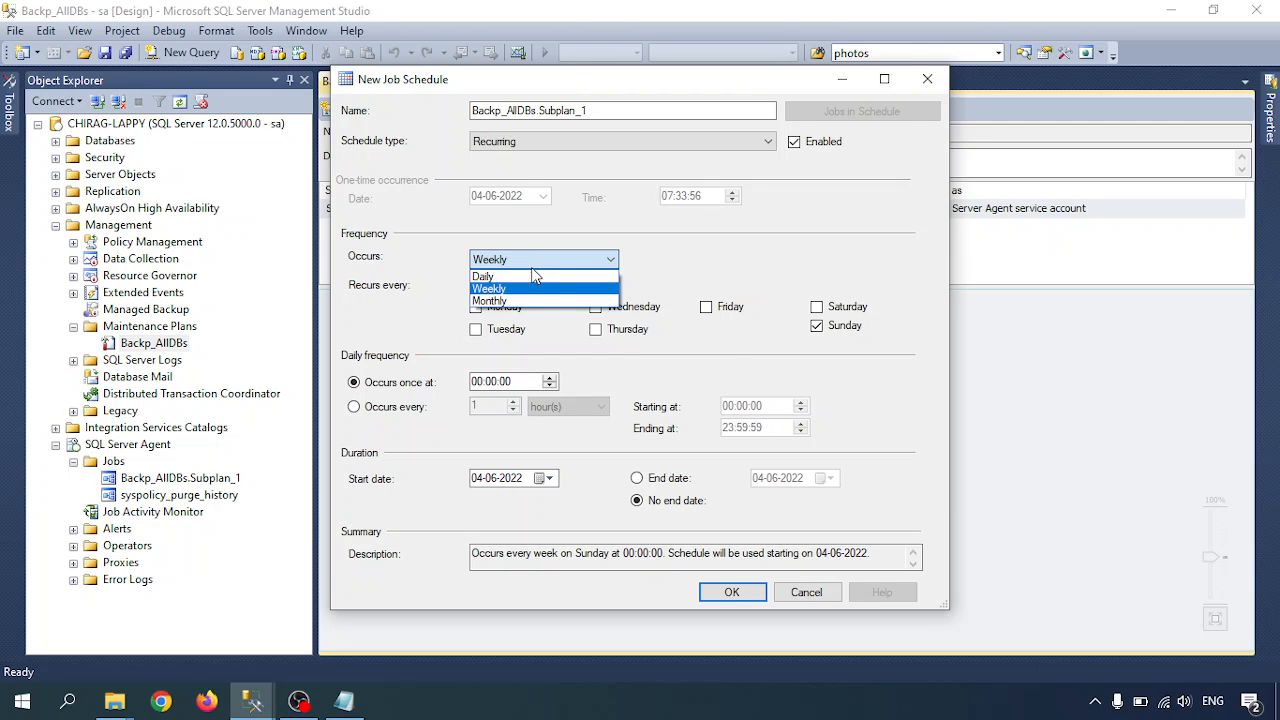
left_click(533, 276)
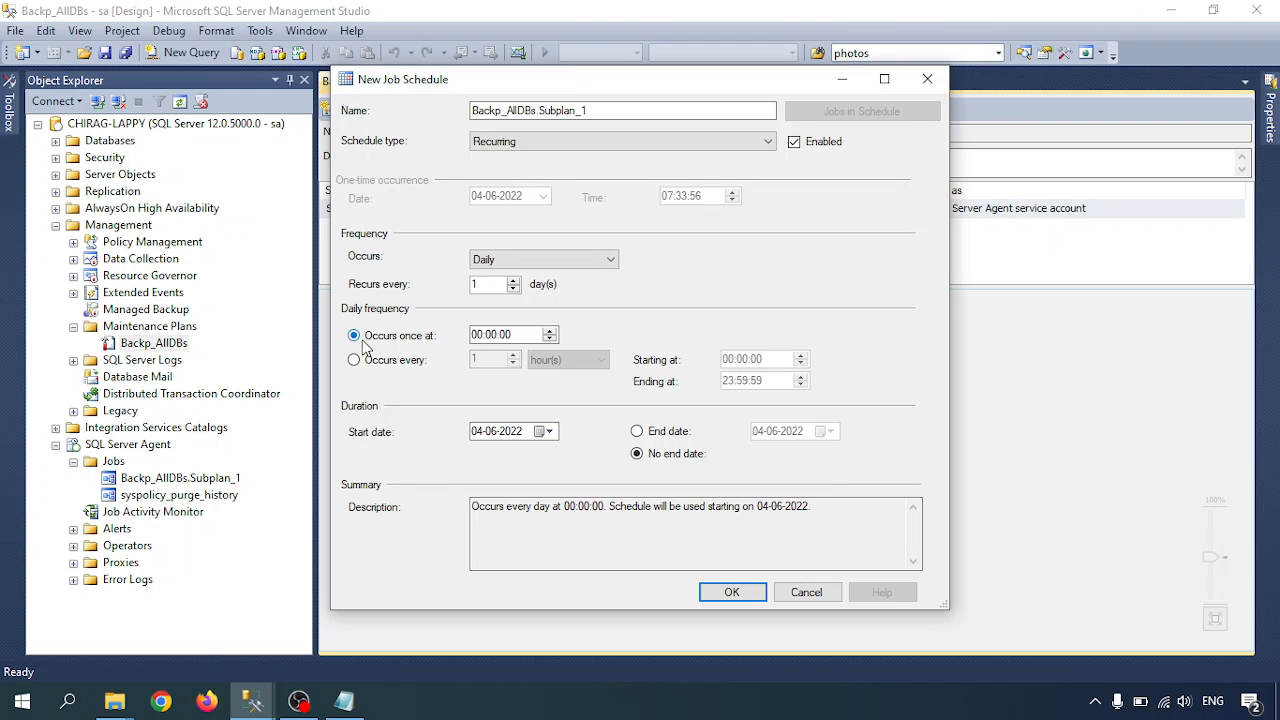
left_click(507, 259)
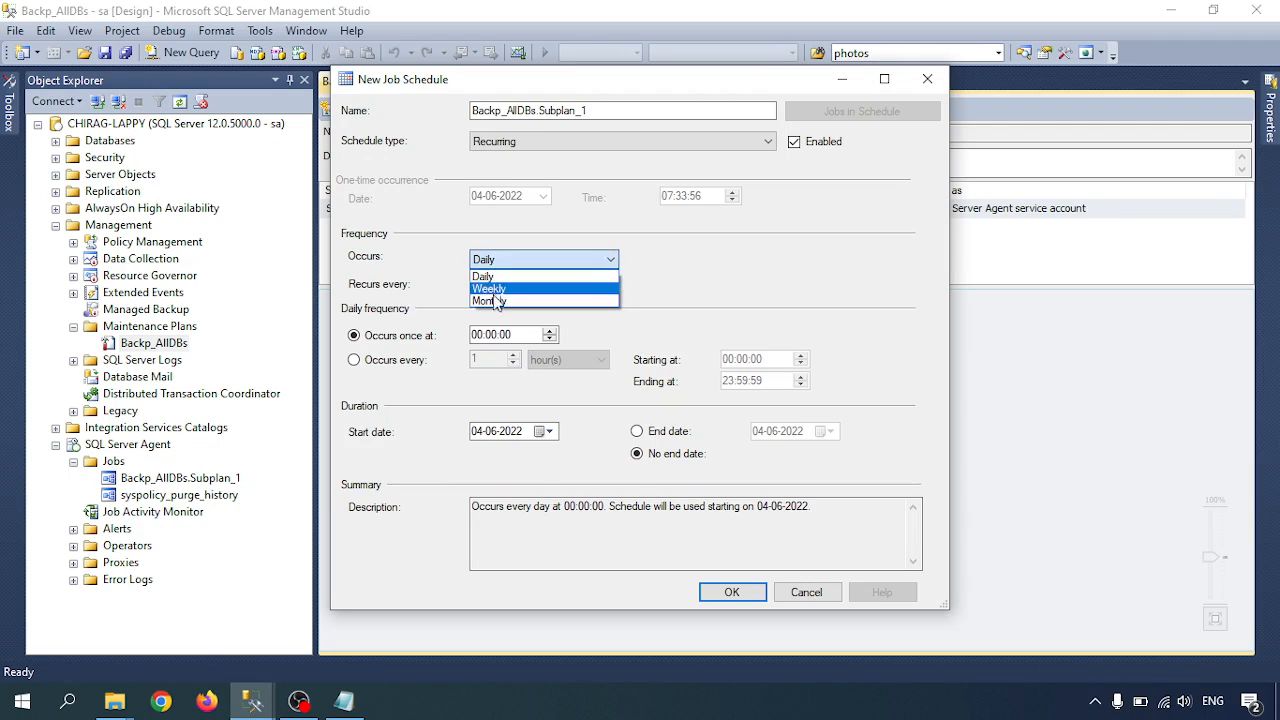
left_click(482, 287)
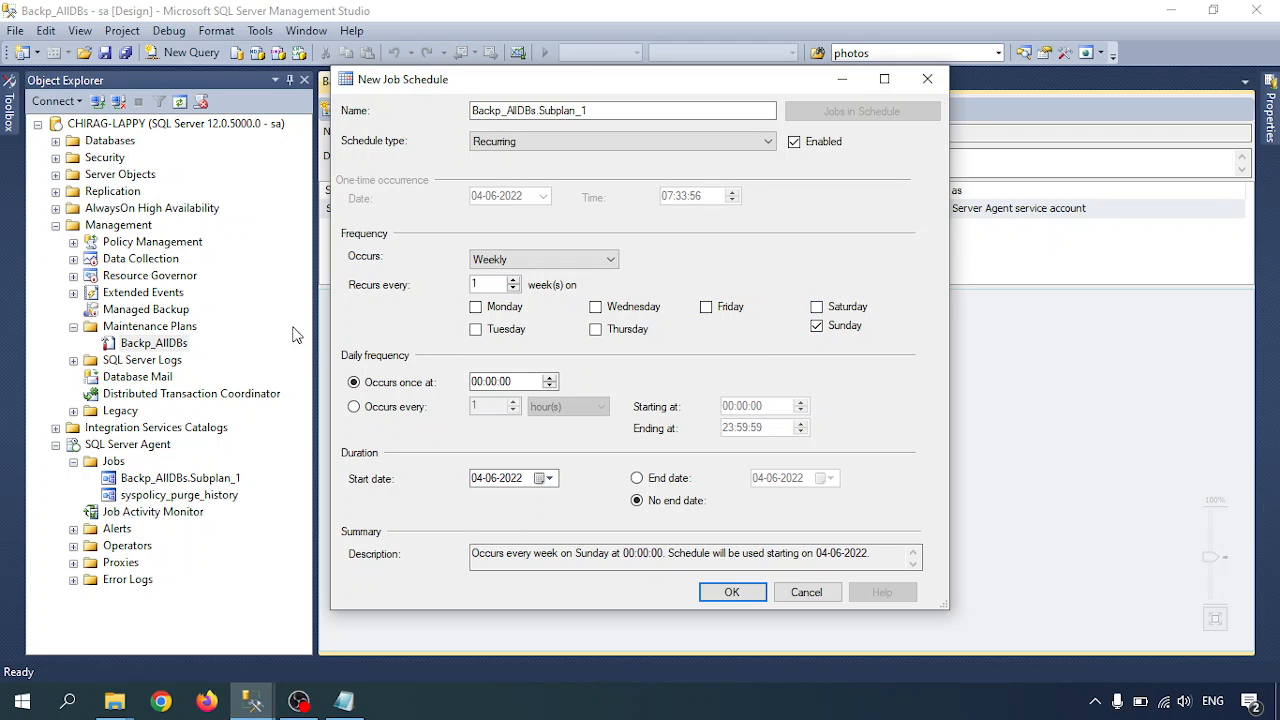
left_click(500, 259)
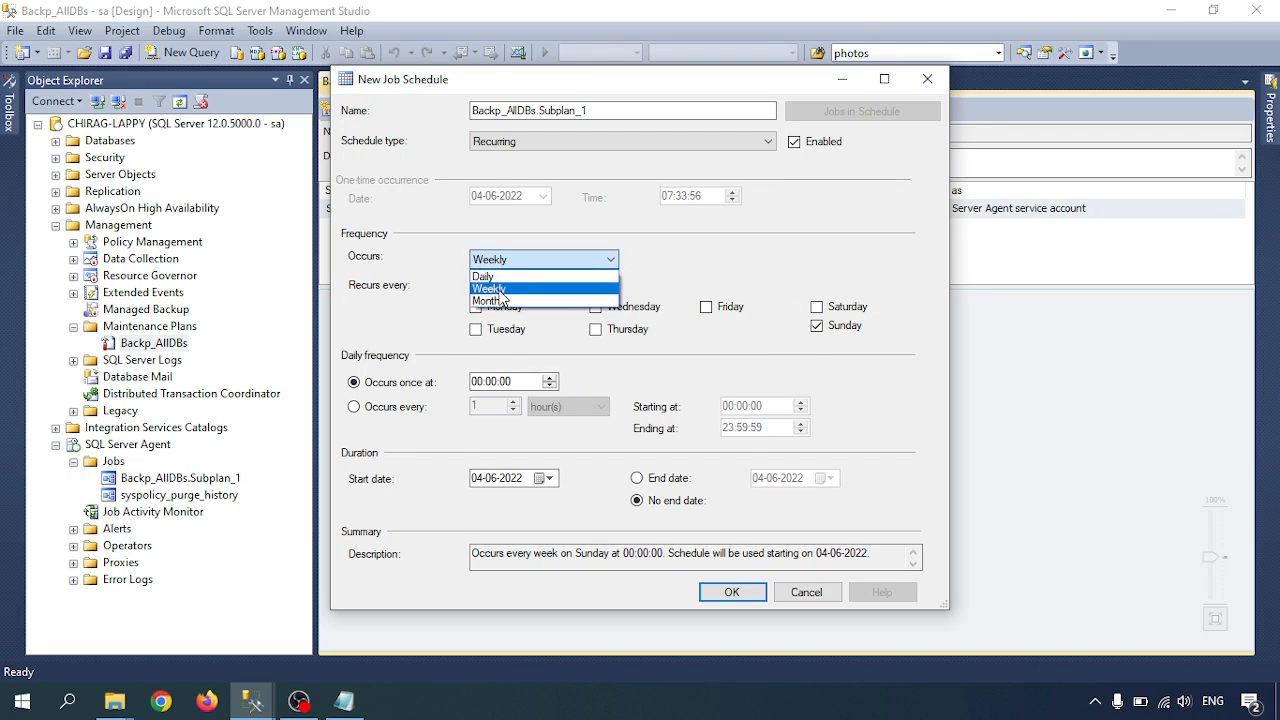
left_click(495, 305)
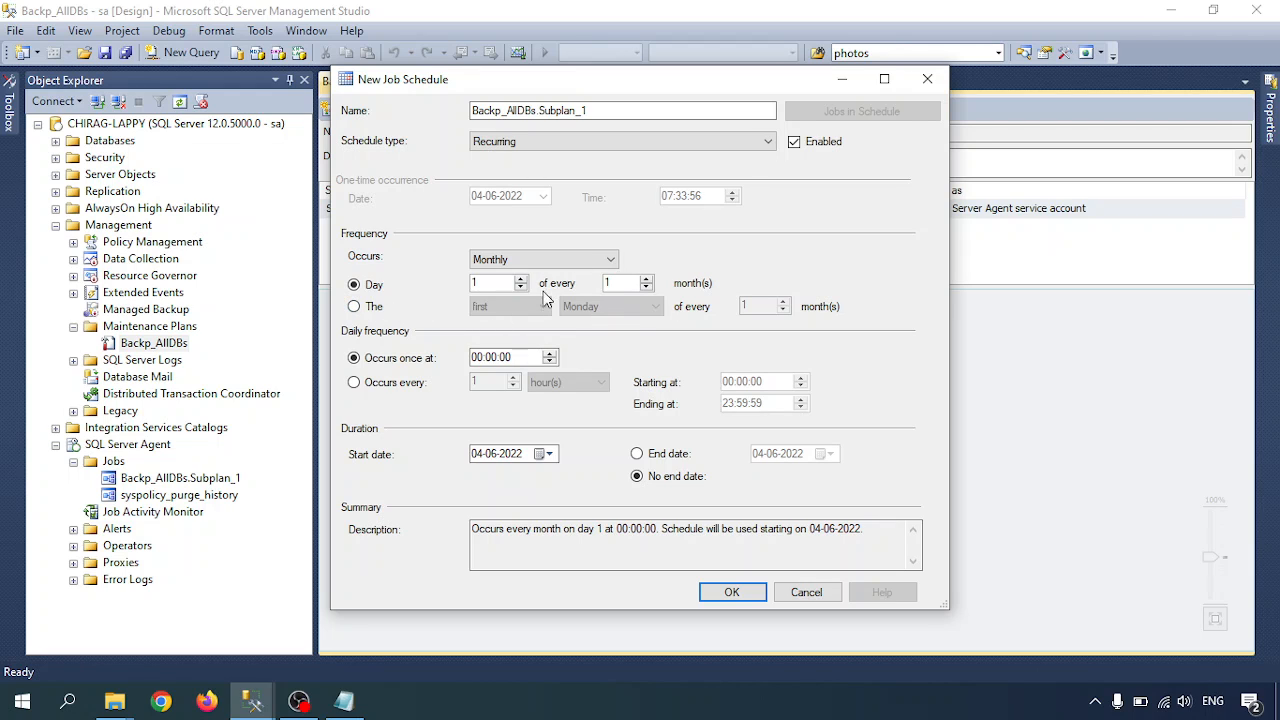
Set the schedule to occur daily, once at 14:00:00, check its summary description and accept the schedule.
left_click(521, 256)
left_click(520, 272)
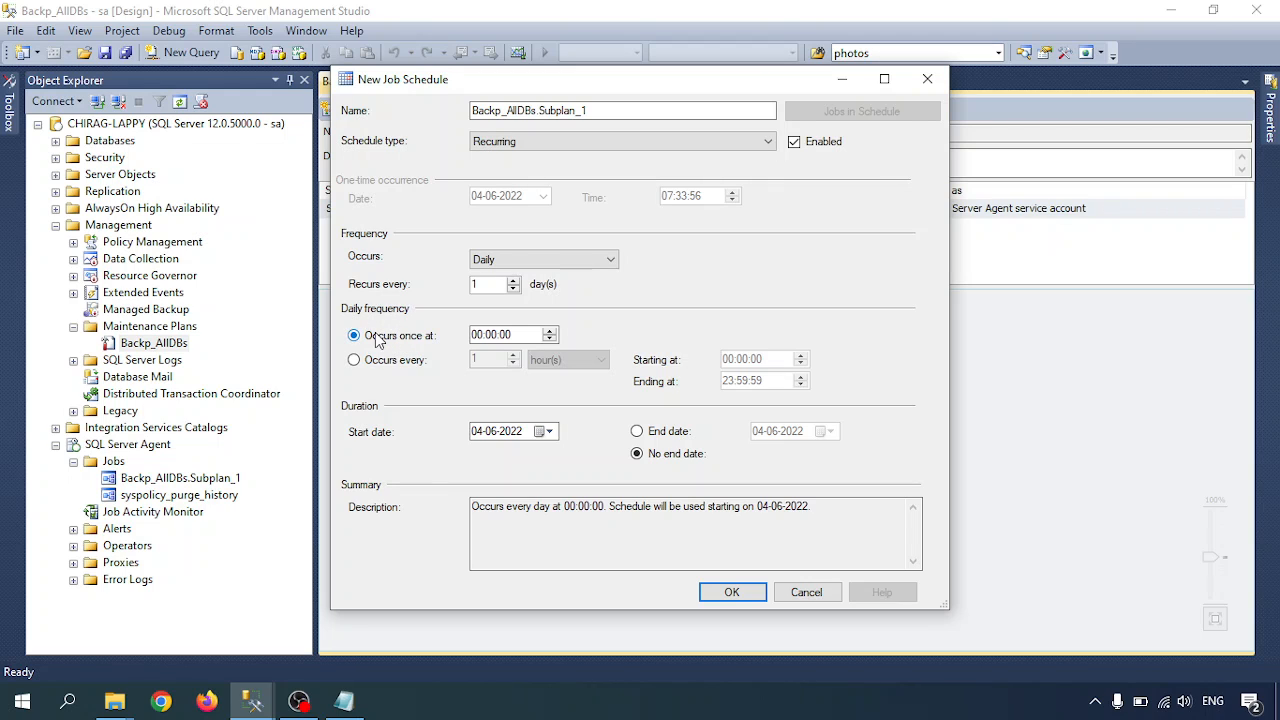
left_click(478, 339)
type("14")
left_click(526, 334)
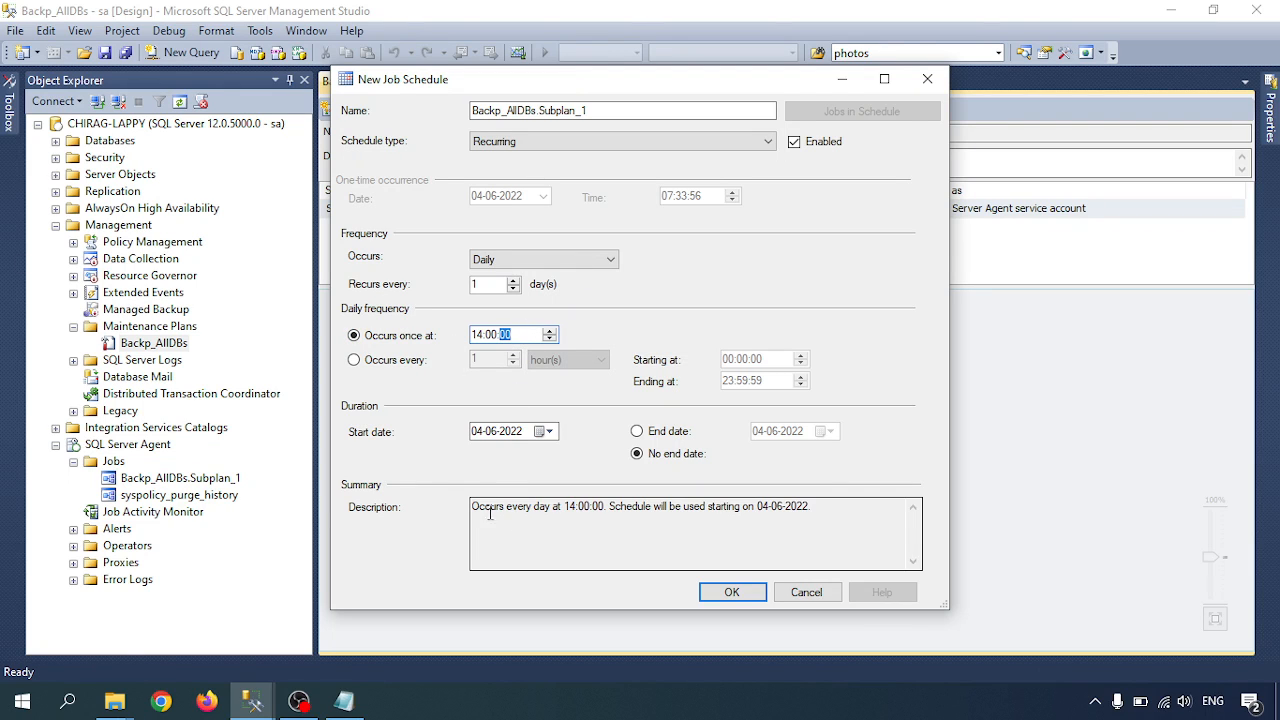
left_click_drag(566, 506, 804, 512)
left_click(804, 512)
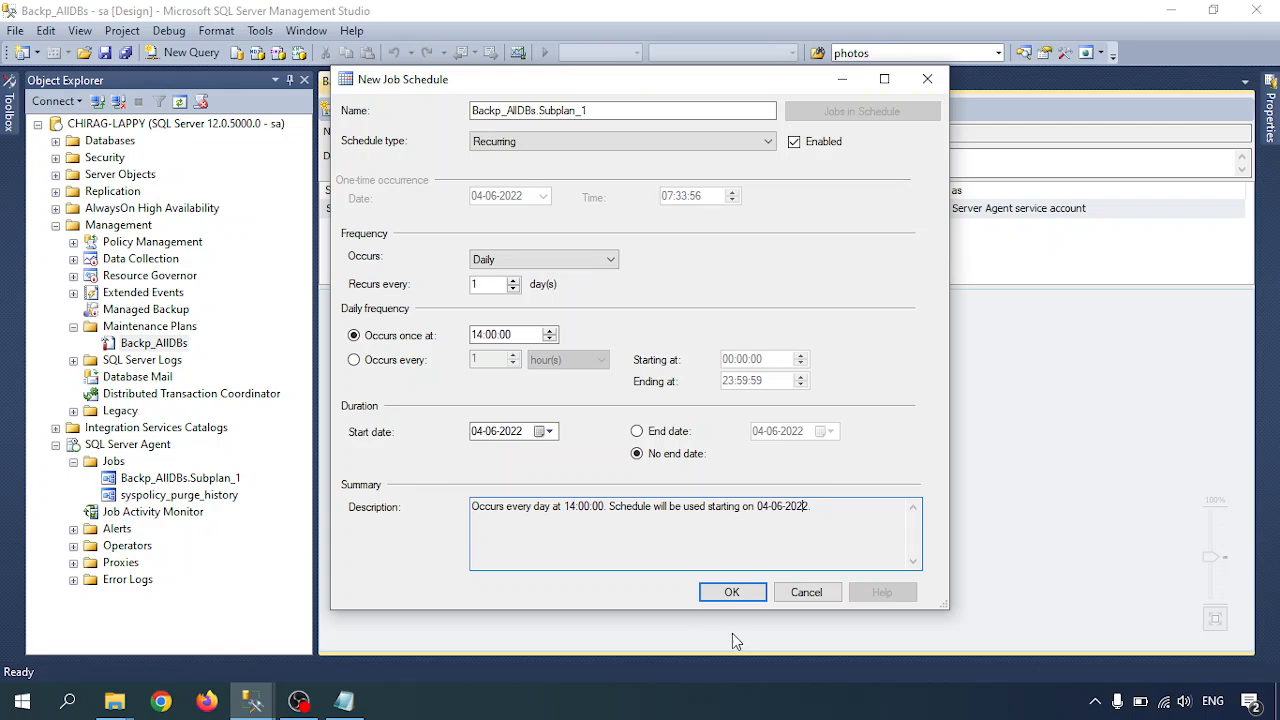
left_click(731, 594)
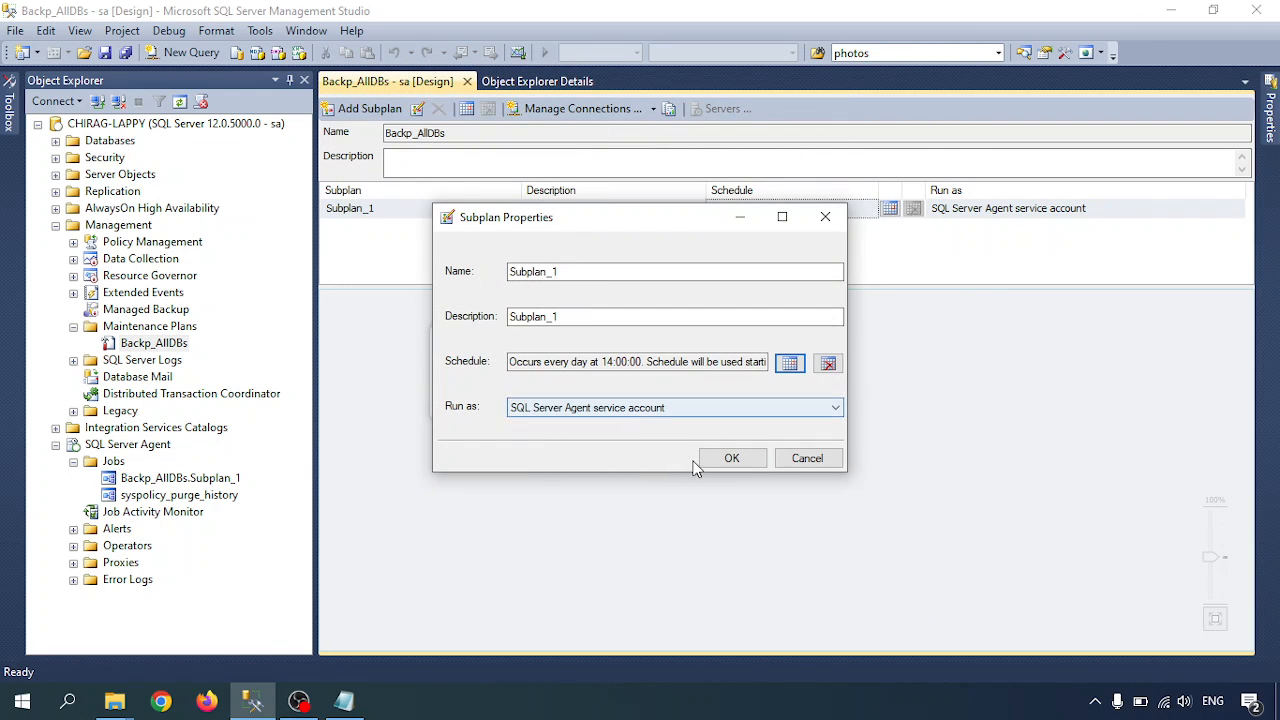
Keep SQL Server Agent service account as the run-as account and apply the Subplan_1 properties.
left_click(575, 410)
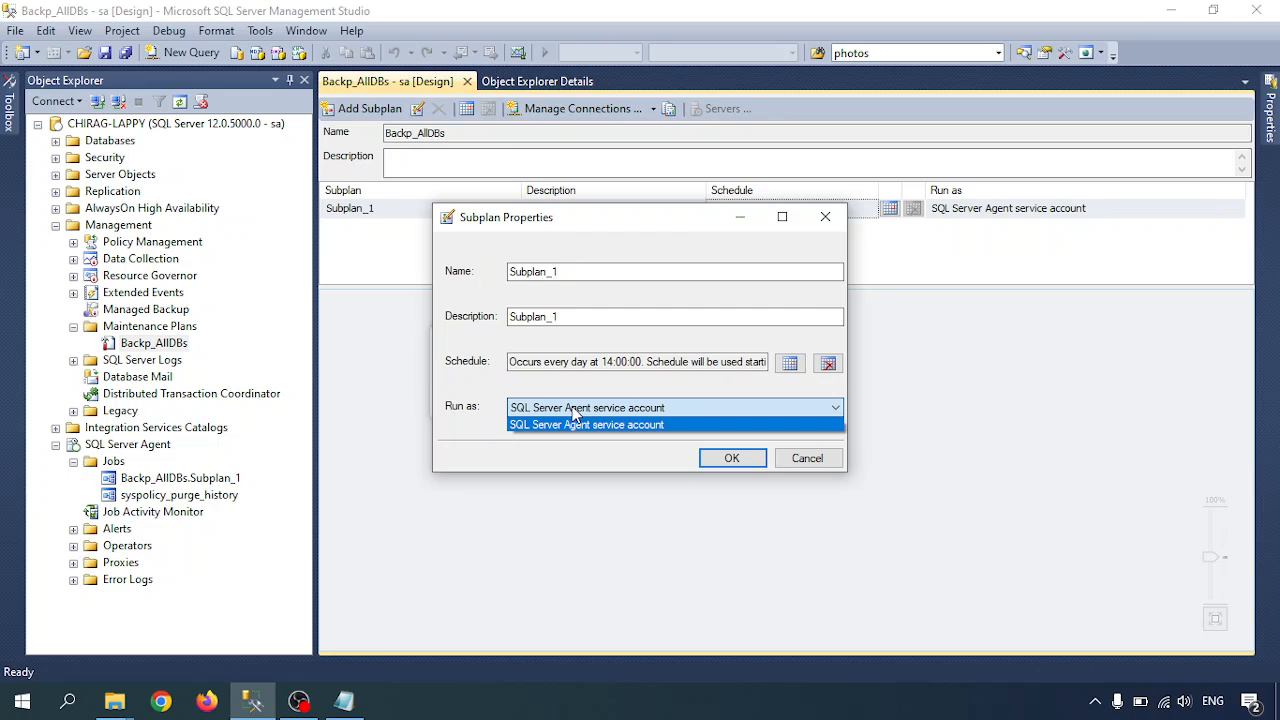
left_click(727, 466)
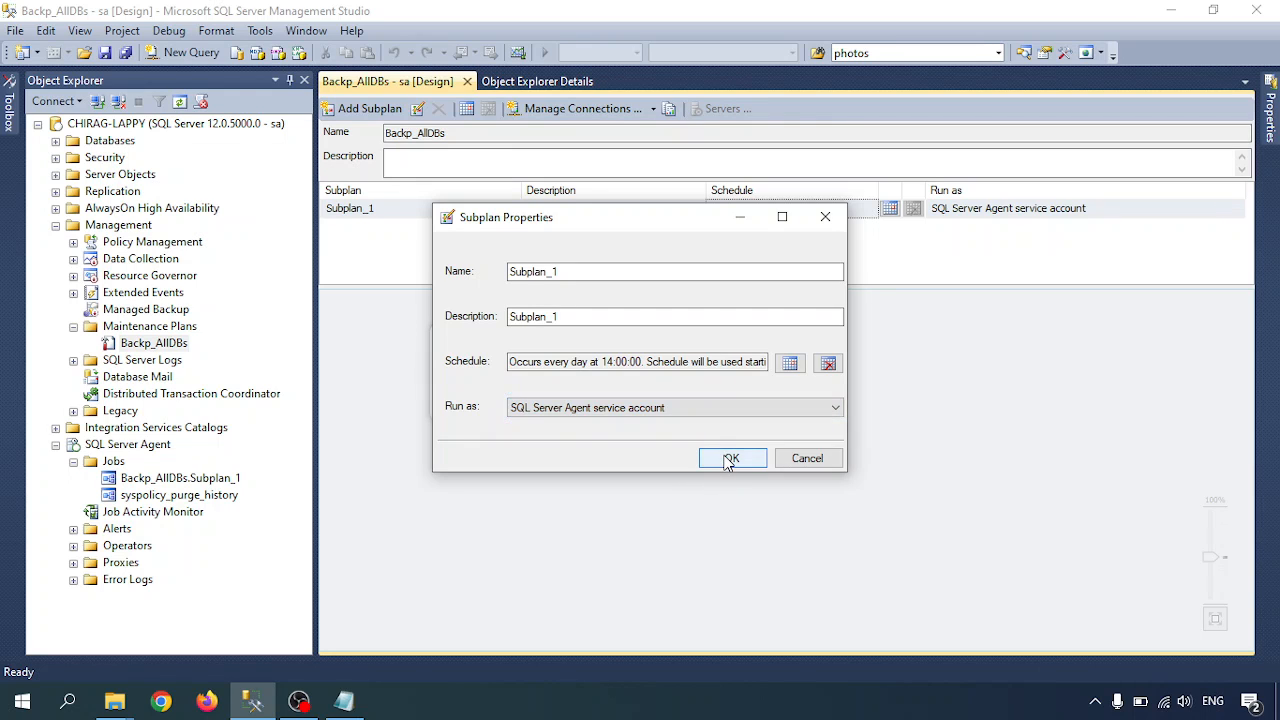
left_click(730, 460)
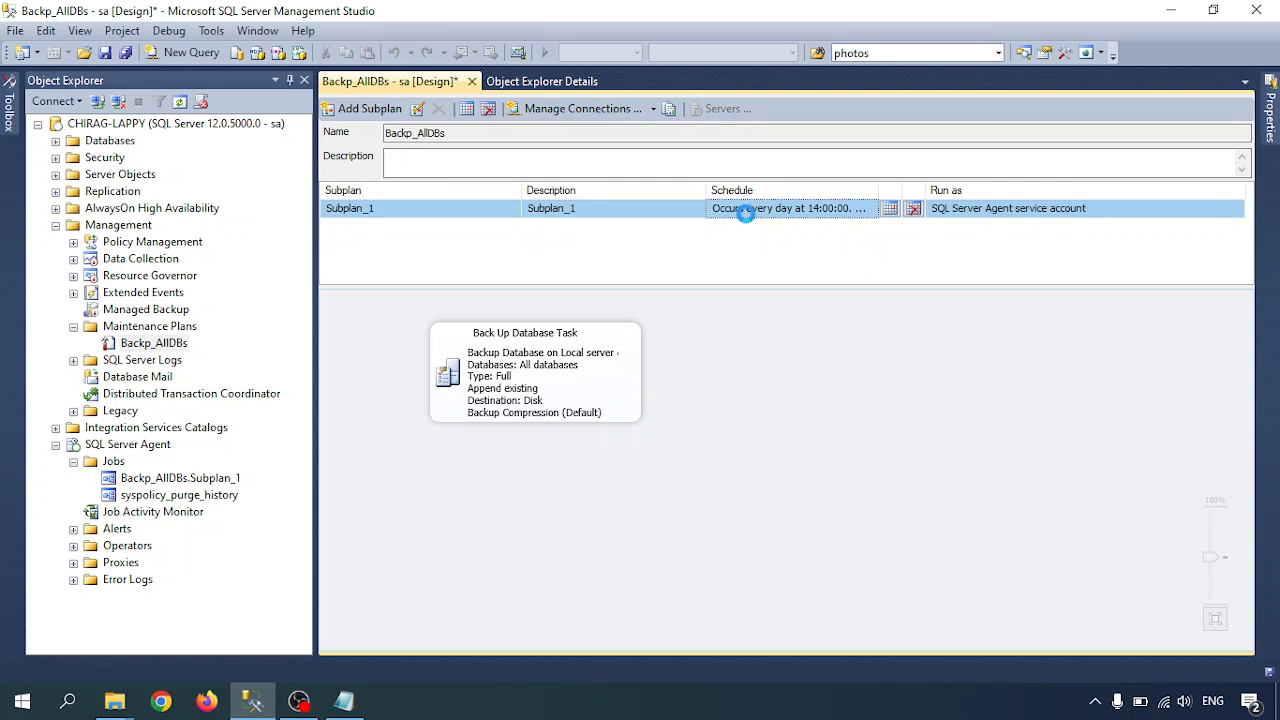
Save the Backp_AllDBs maintenance plan with its updated Subplan_1 schedule.
key("ctrl+s")
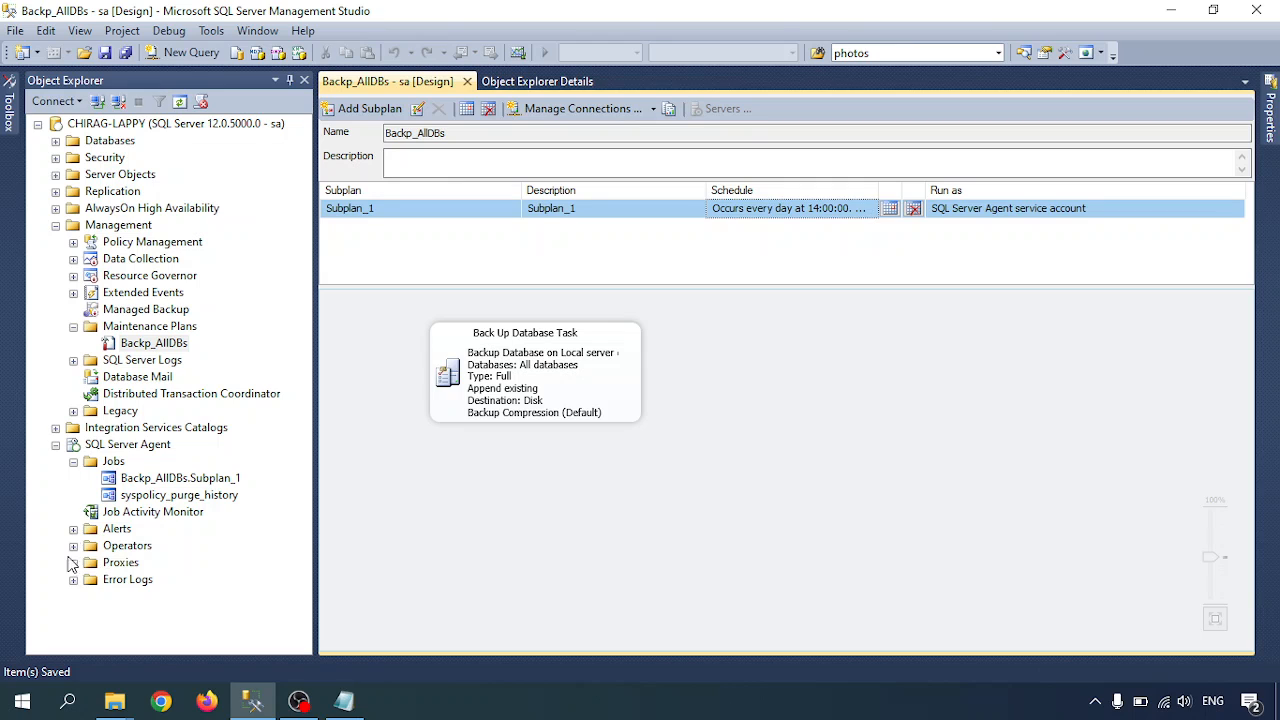
Review the schedule details of the SQL Server Agent job Backp_AllDBs.Subplan_1 and close its properties without changing anything.
double_click(157, 480)
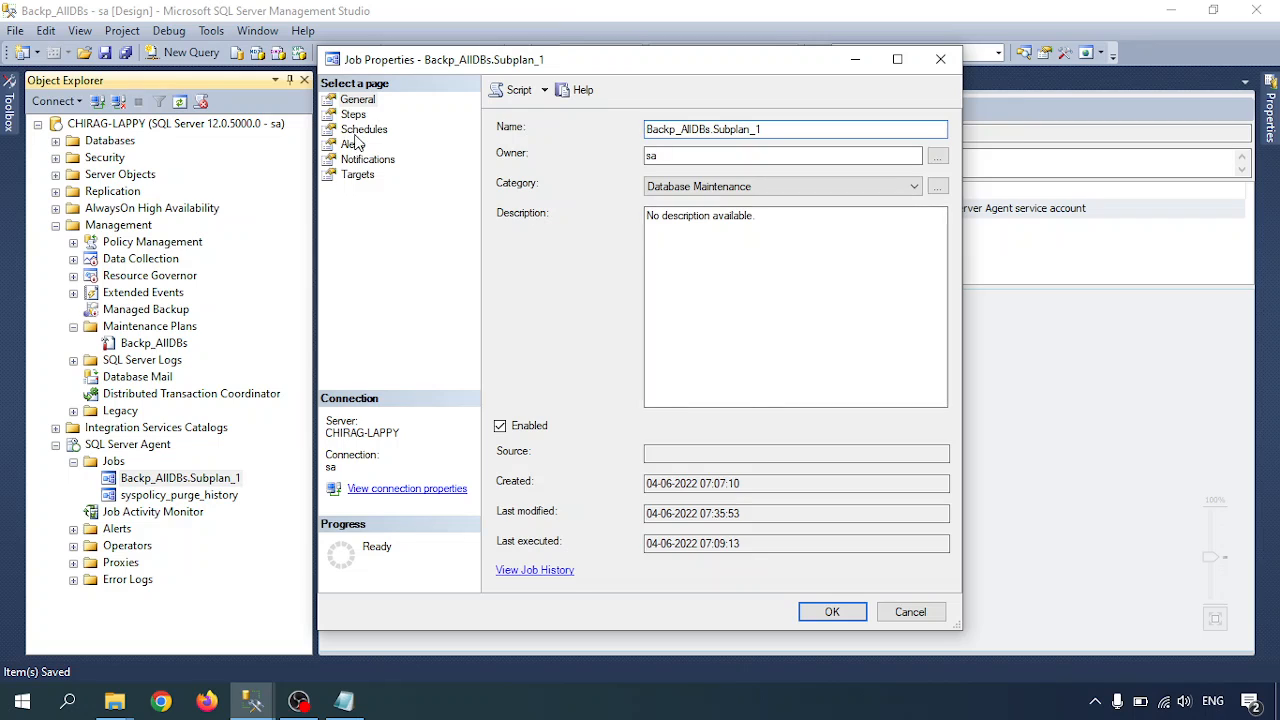
left_click(356, 130)
left_click(641, 176)
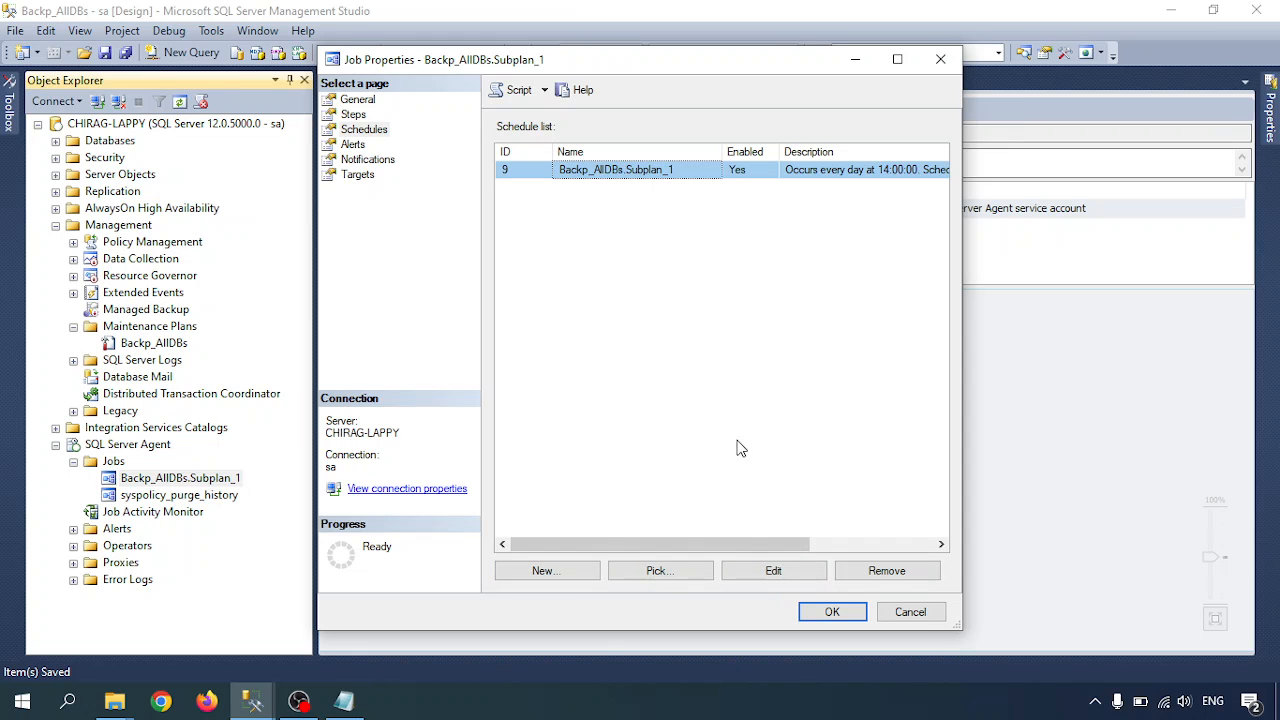
left_click(757, 569)
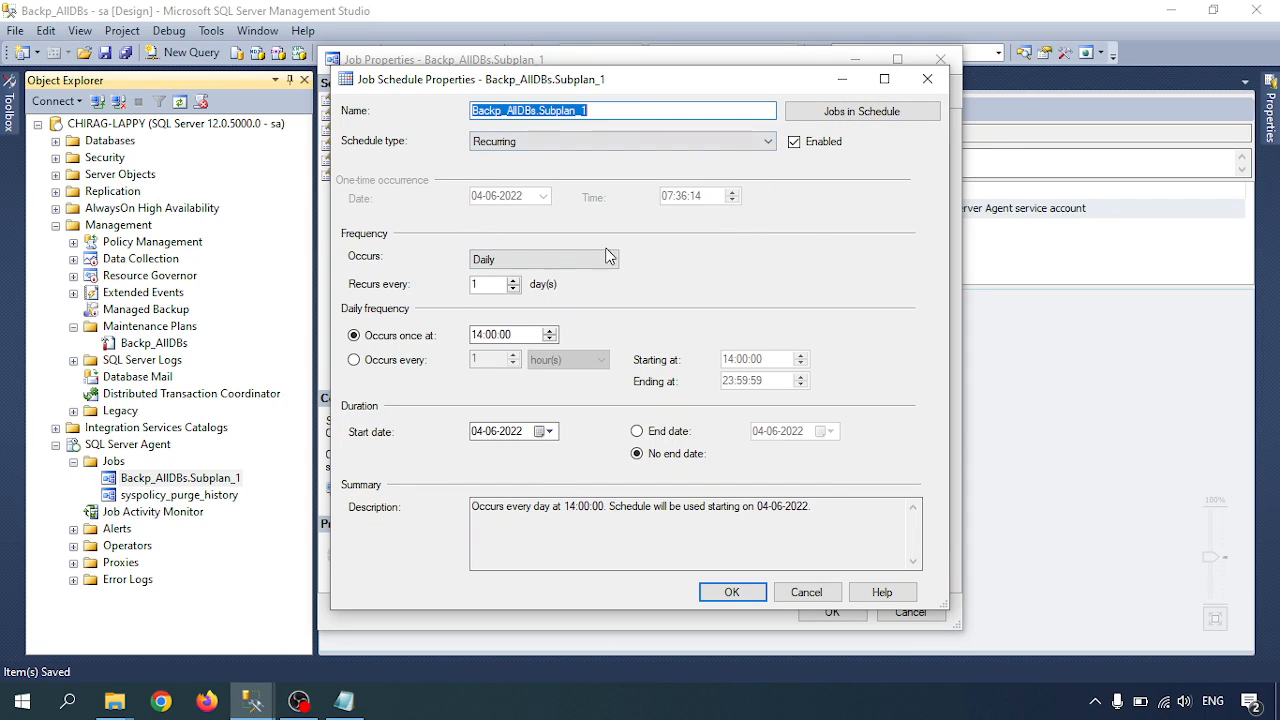
left_click(927, 78)
left_click(905, 612)
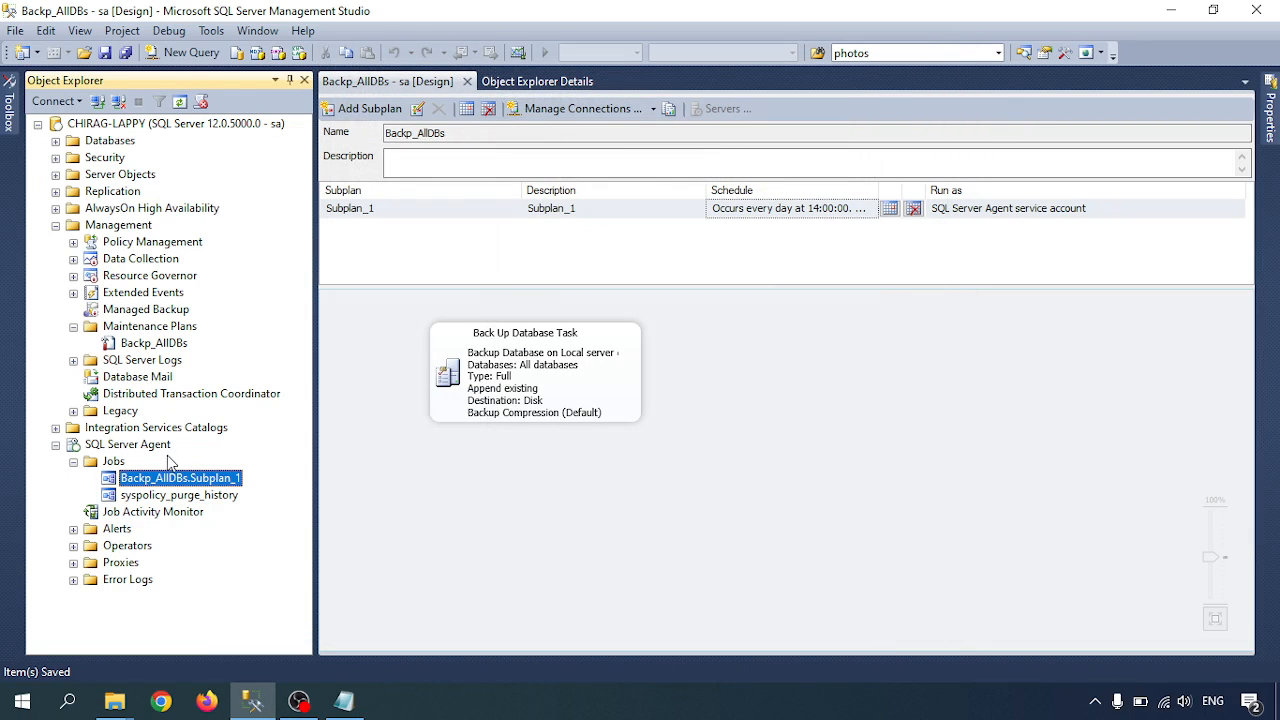
left_click(502, 505)
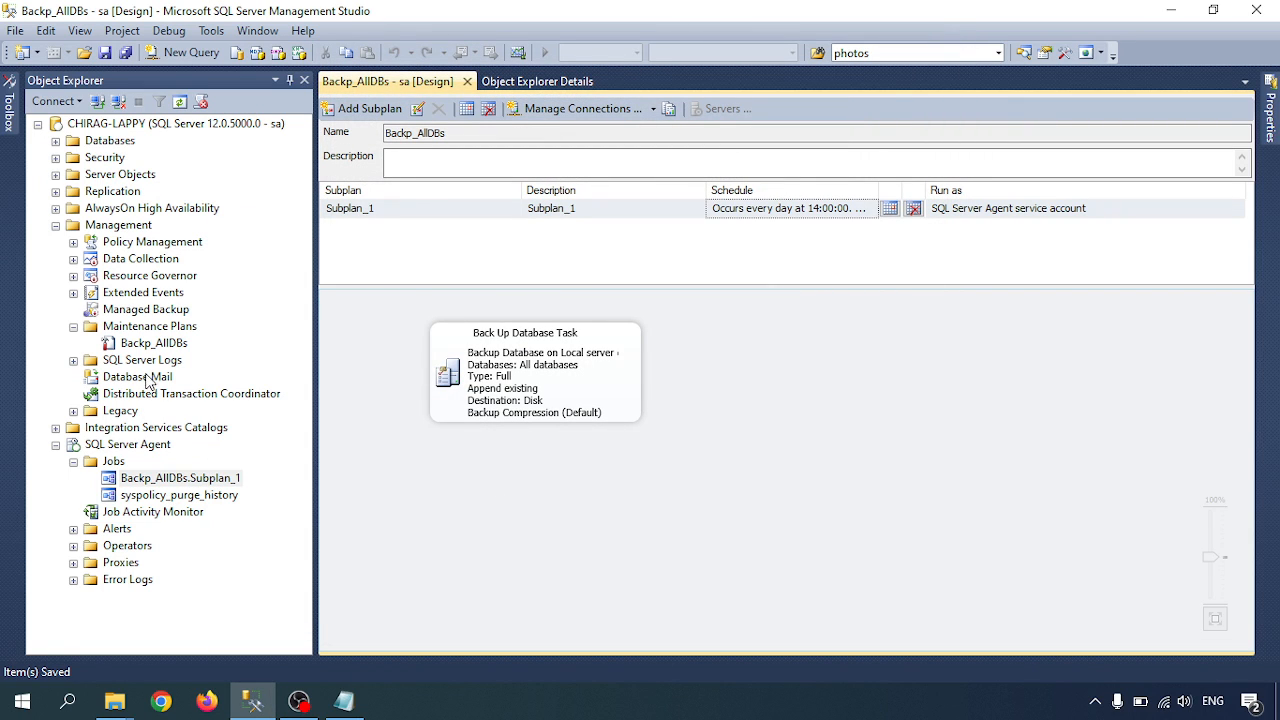